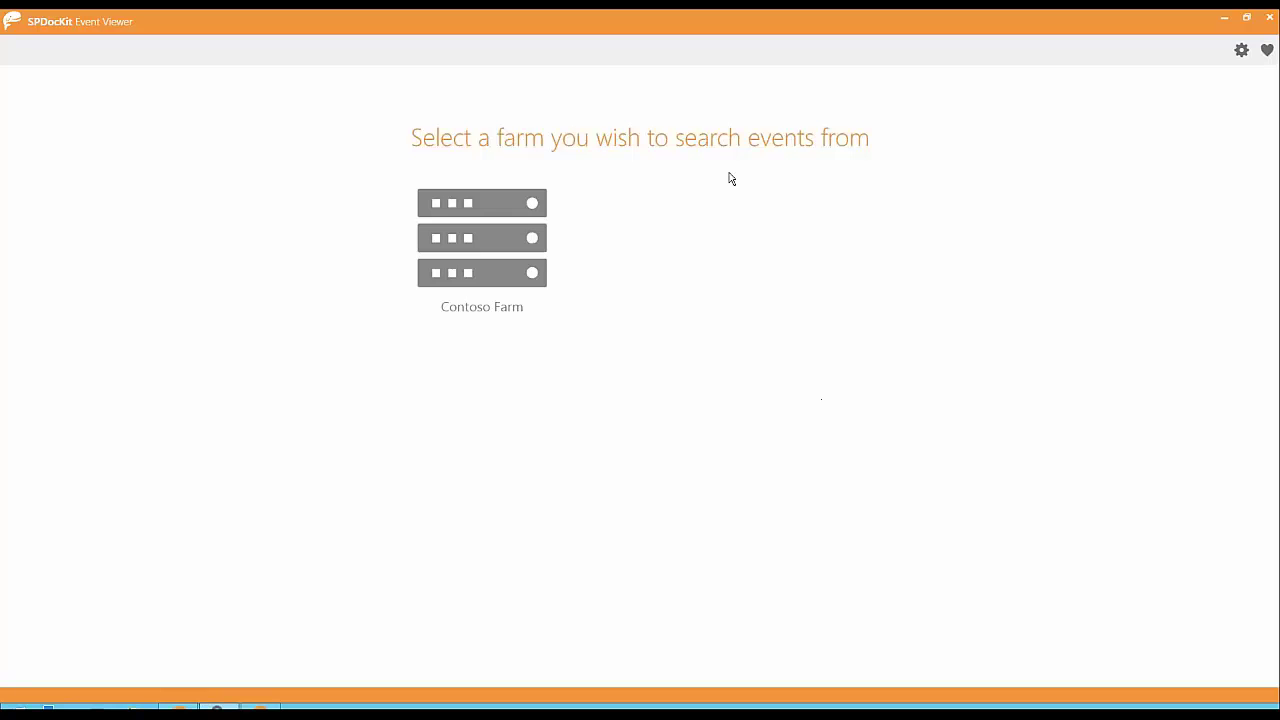
Search today's Contoso Farm events for "cannot open database" and show the full message of the first result.
left_click(474, 242)
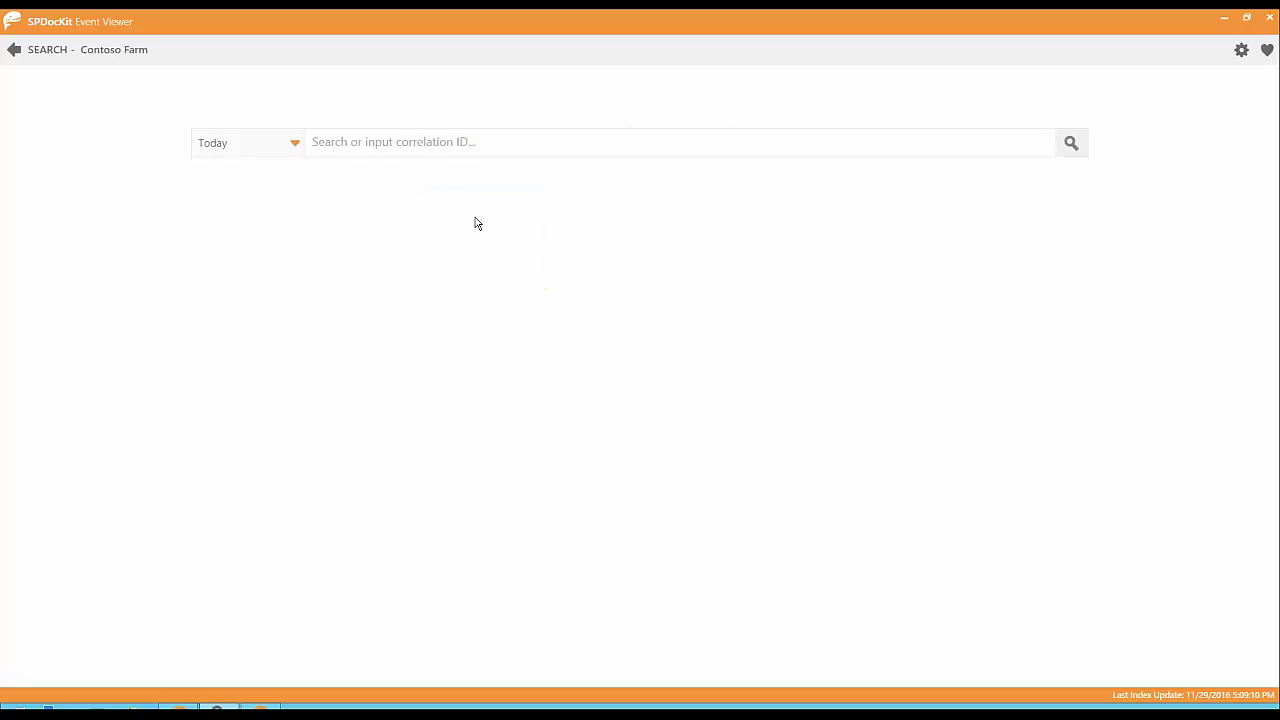
left_click(446, 144)
type("cannot open database")
key("Return")
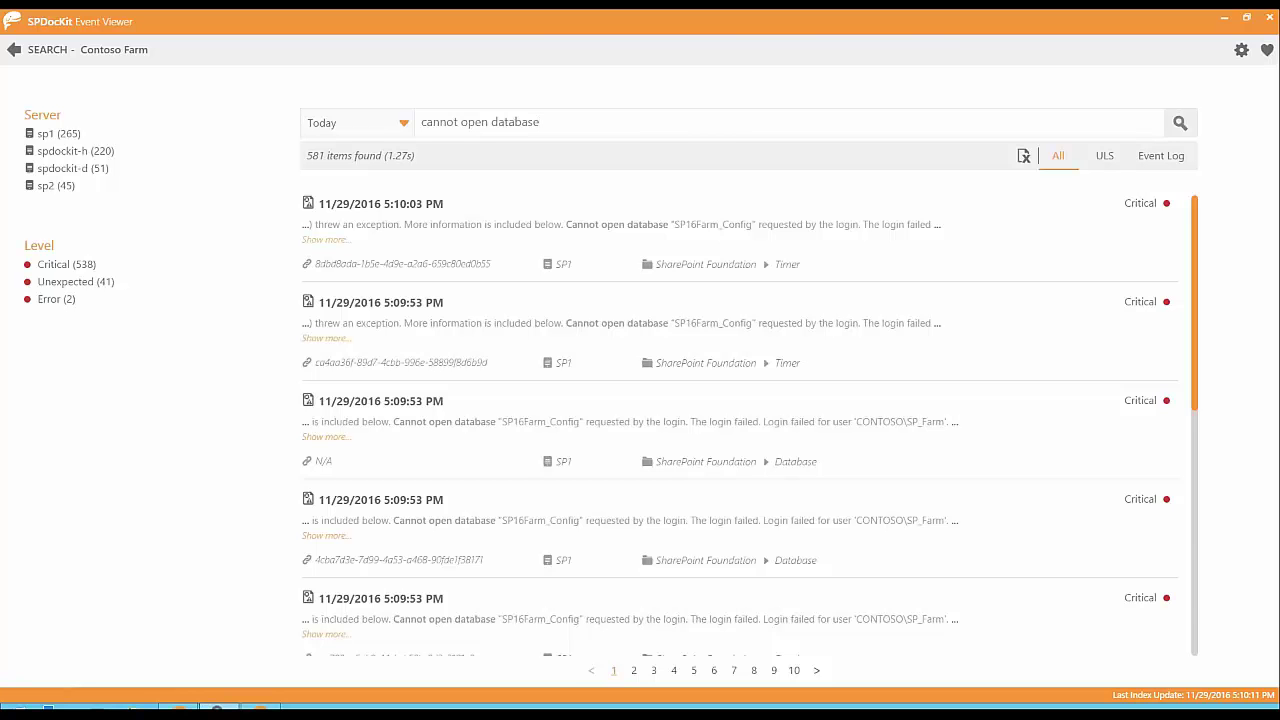
left_click(325, 239)
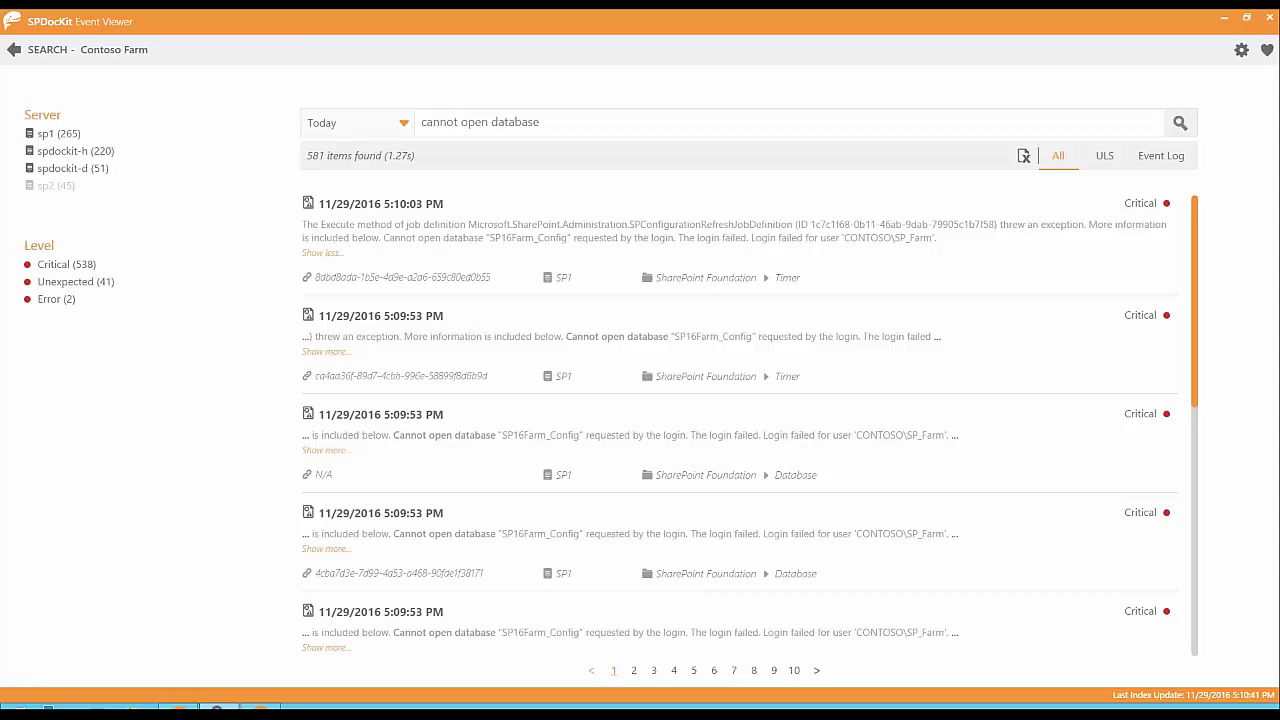
Narrow the results to server sp2 and view its ULS entries and its Event Log entries.
left_click(61, 190)
left_click(1180, 122)
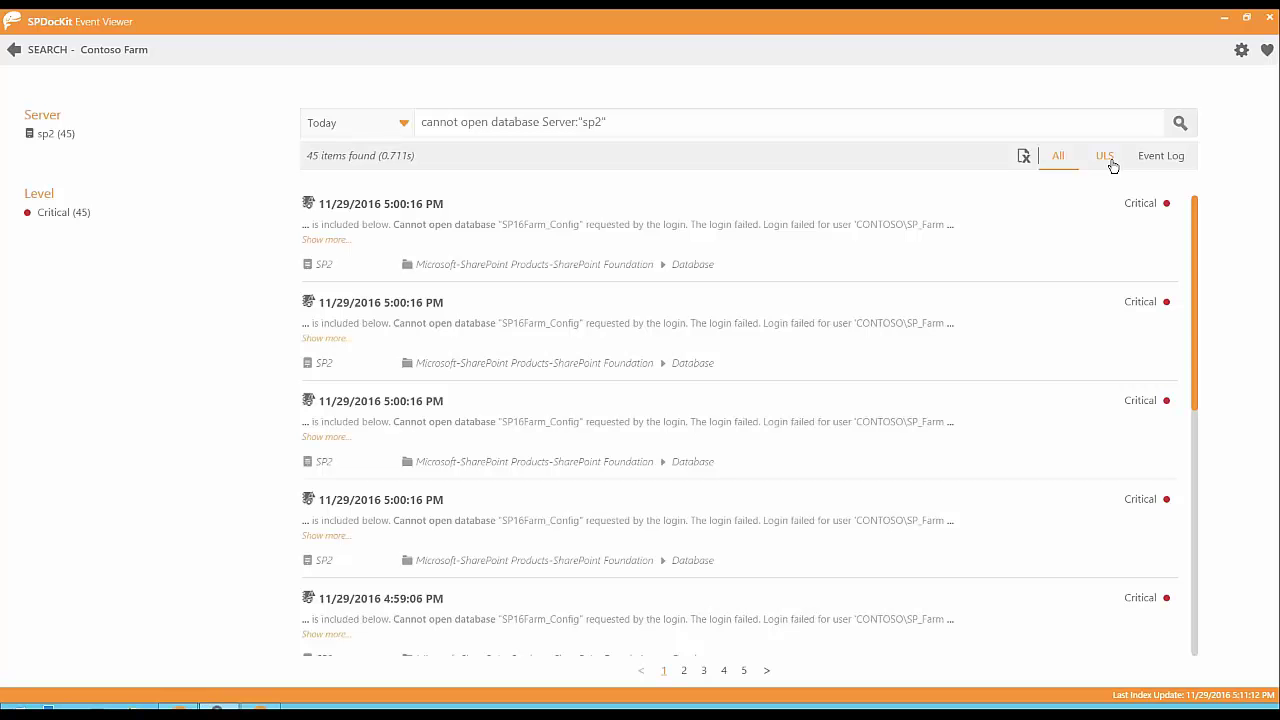
left_click(1111, 164)
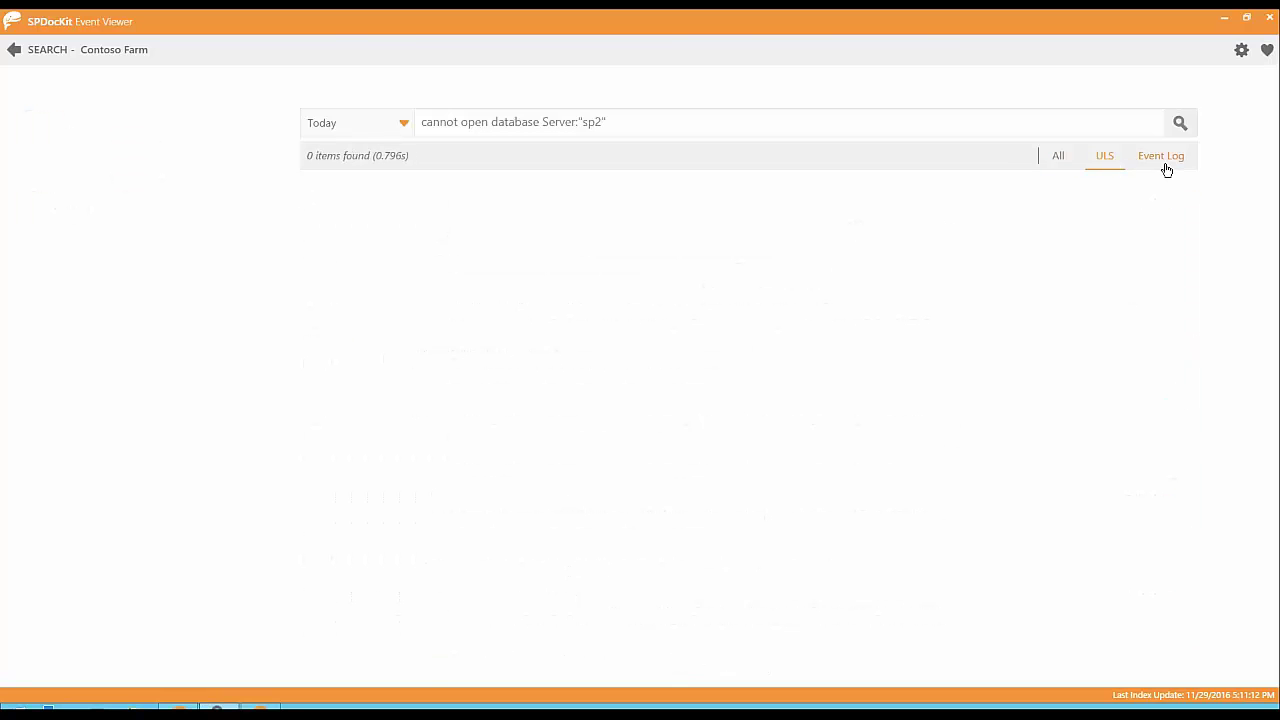
left_click(1165, 167)
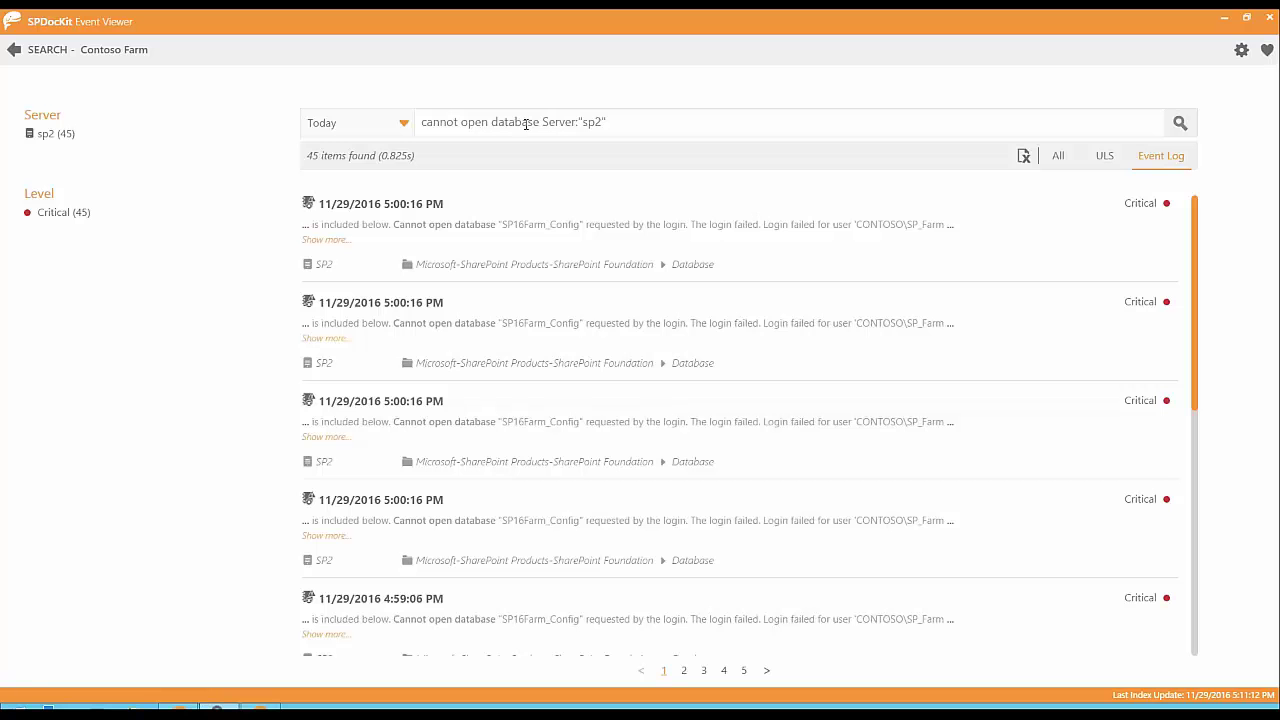
Remove the Server:"sp2" filter from the query and show only ULS results.
left_click_drag(543, 122, 716, 121)
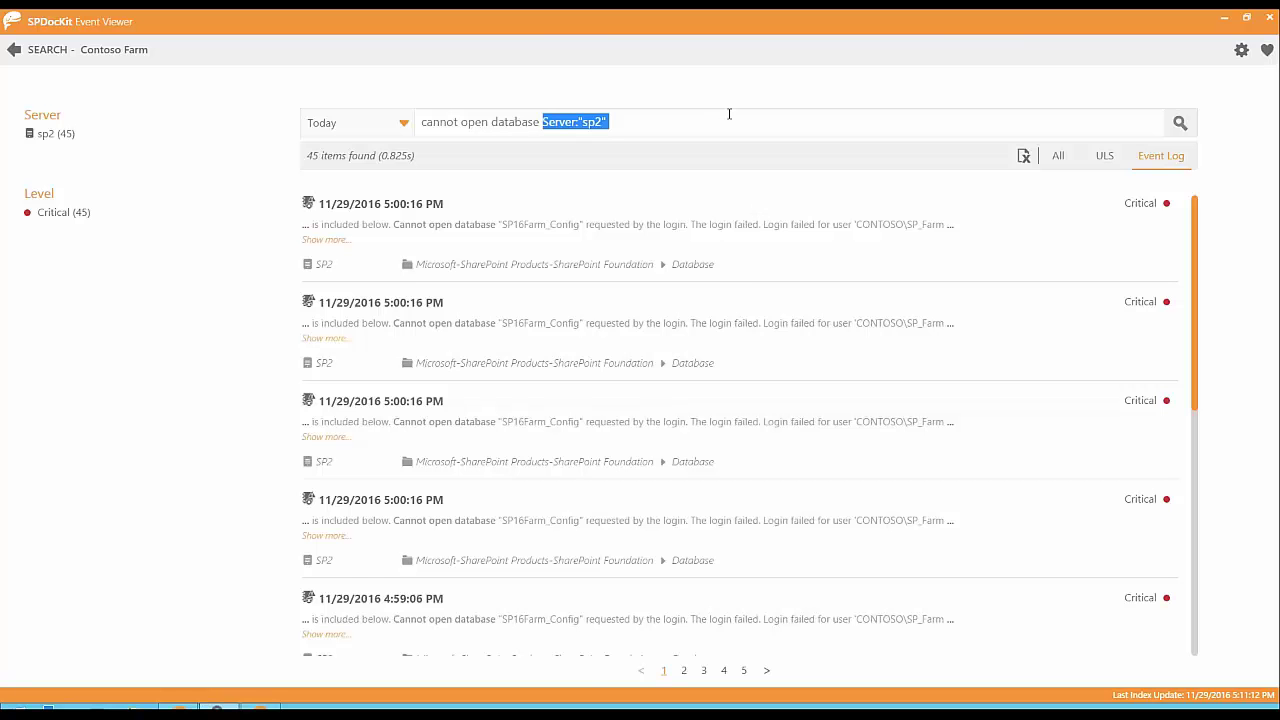
key("BackSpace")
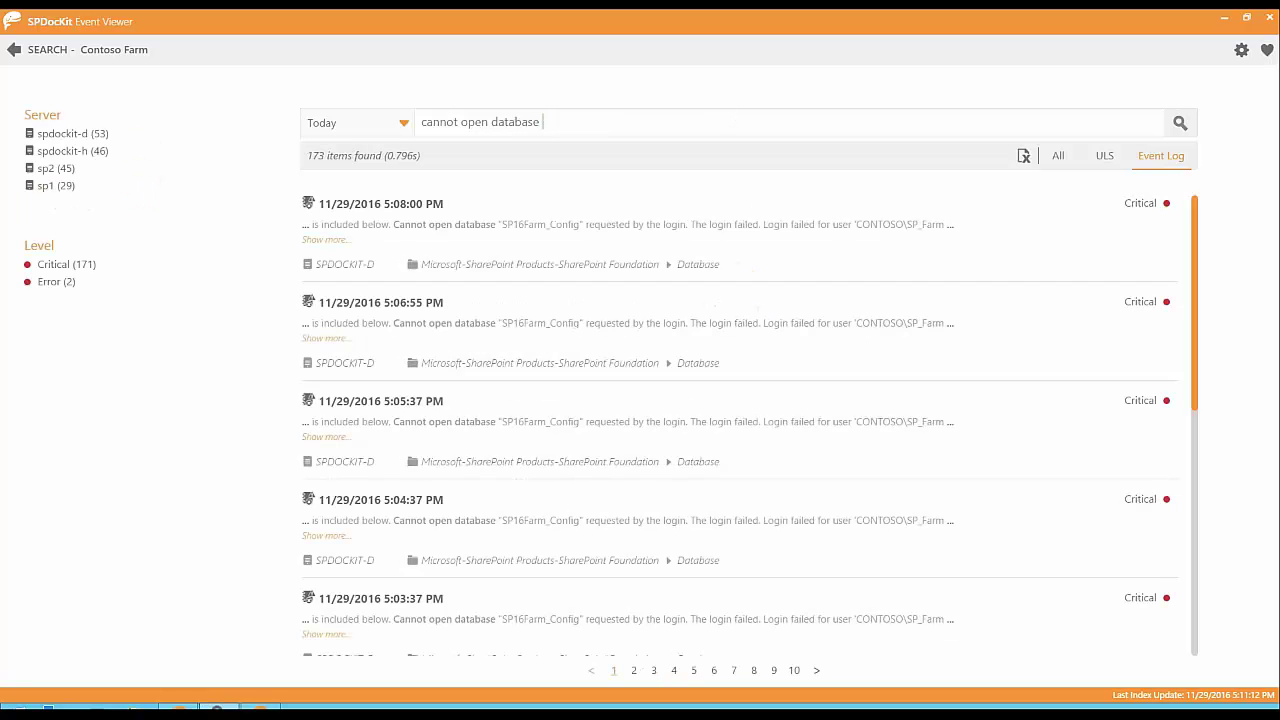
left_click(1105, 157)
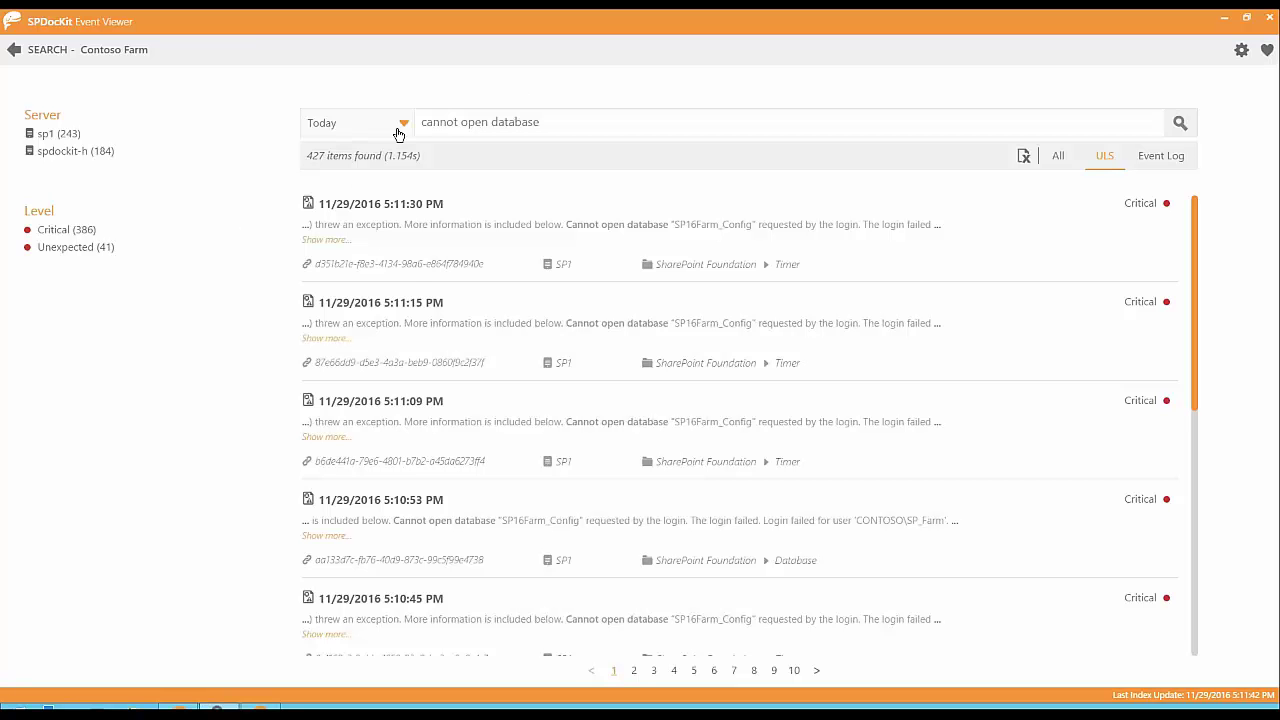
Check Yesterday's results across all log types and set the time range back to Today.
left_click(404, 124)
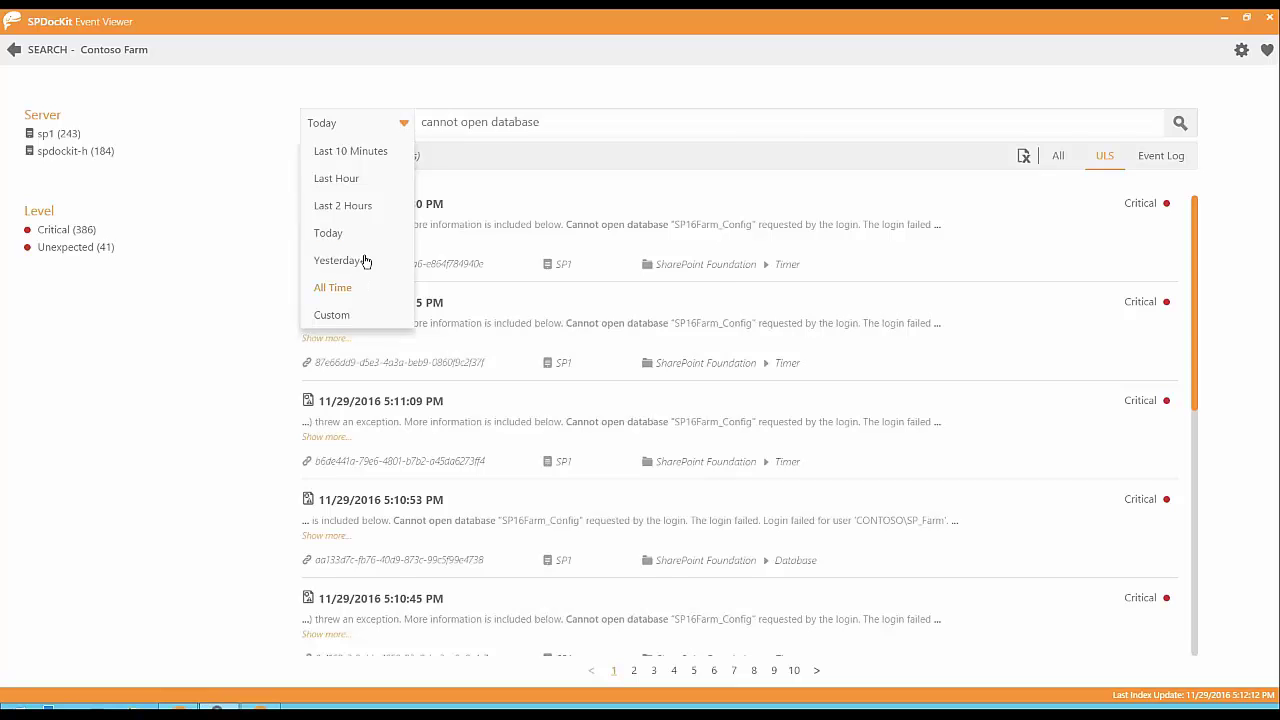
left_click(354, 263)
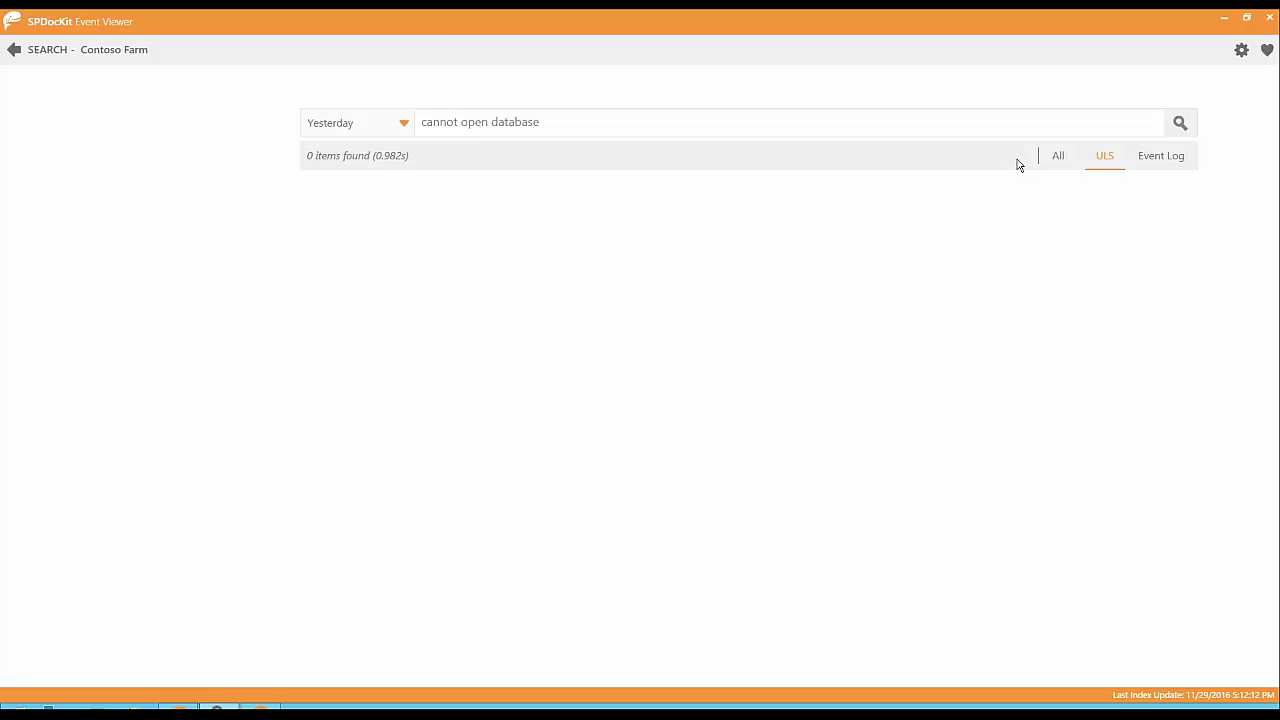
left_click(1059, 157)
left_click(373, 125)
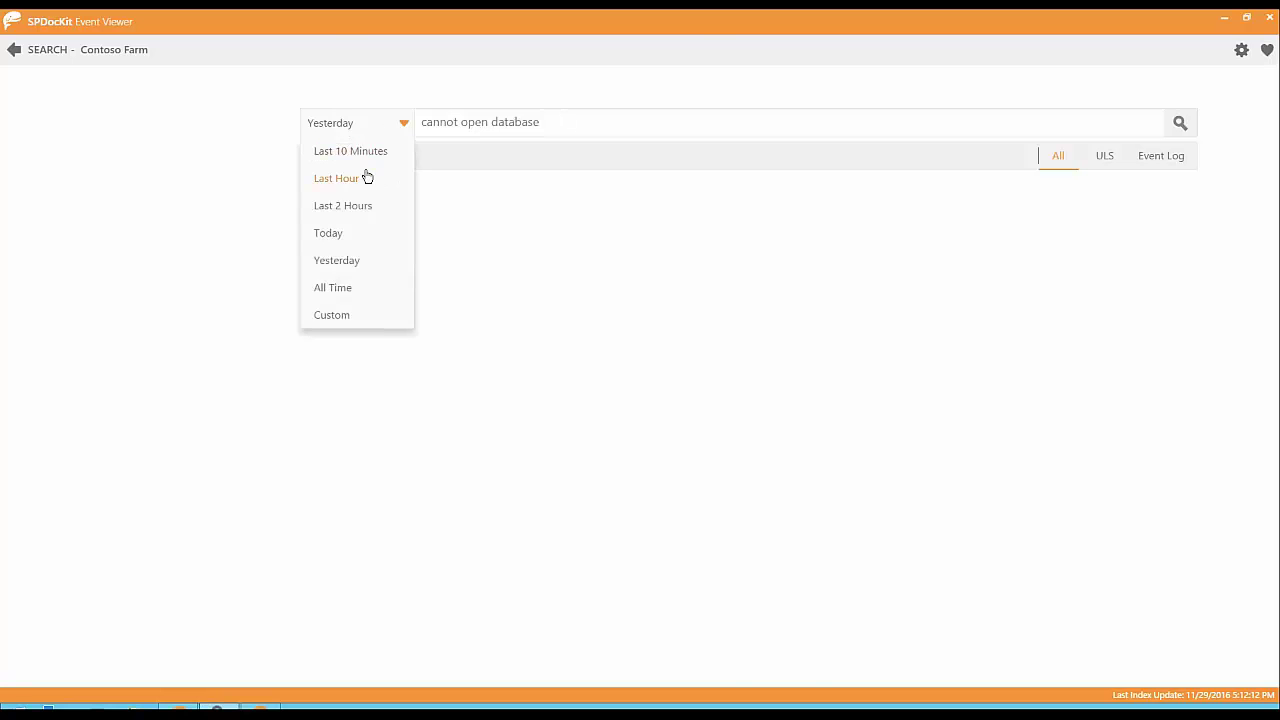
left_click(355, 235)
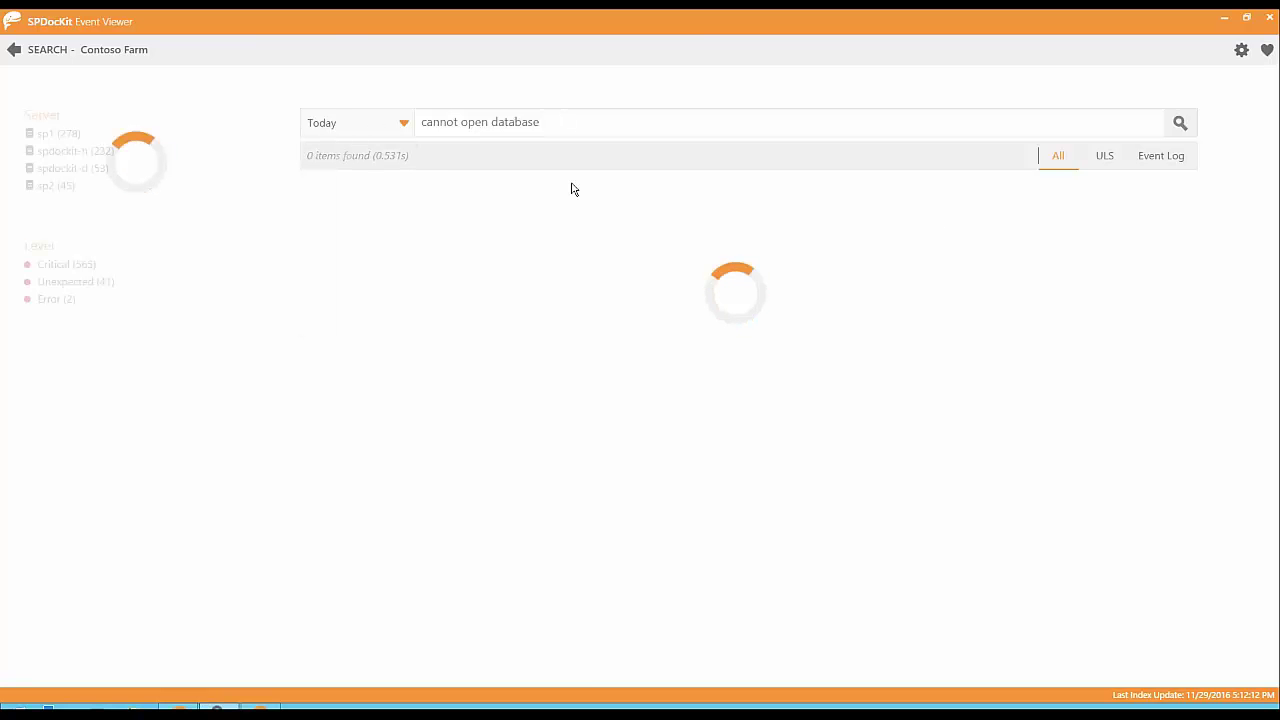
Search for all events sharing the first result's correlation ID, and return to the main SPDocKit window.
left_click_drag(486, 266, 321, 269)
left_click(326, 268)
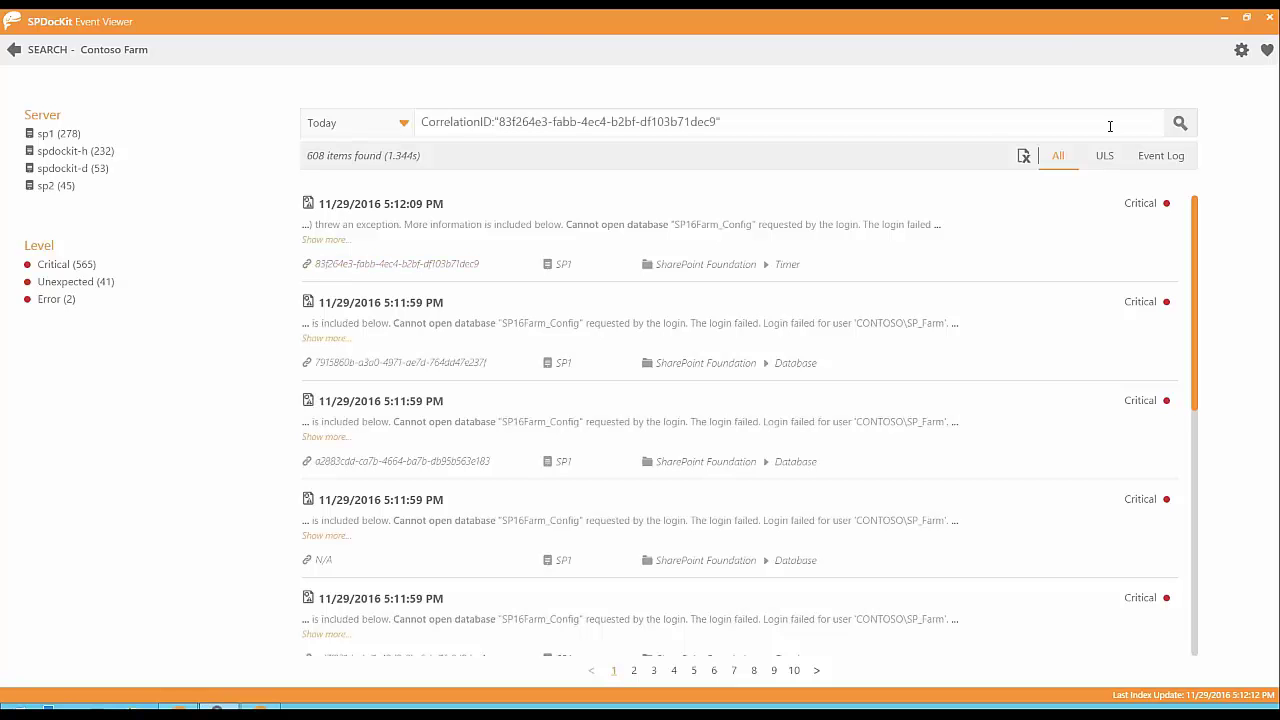
left_click(1180, 122)
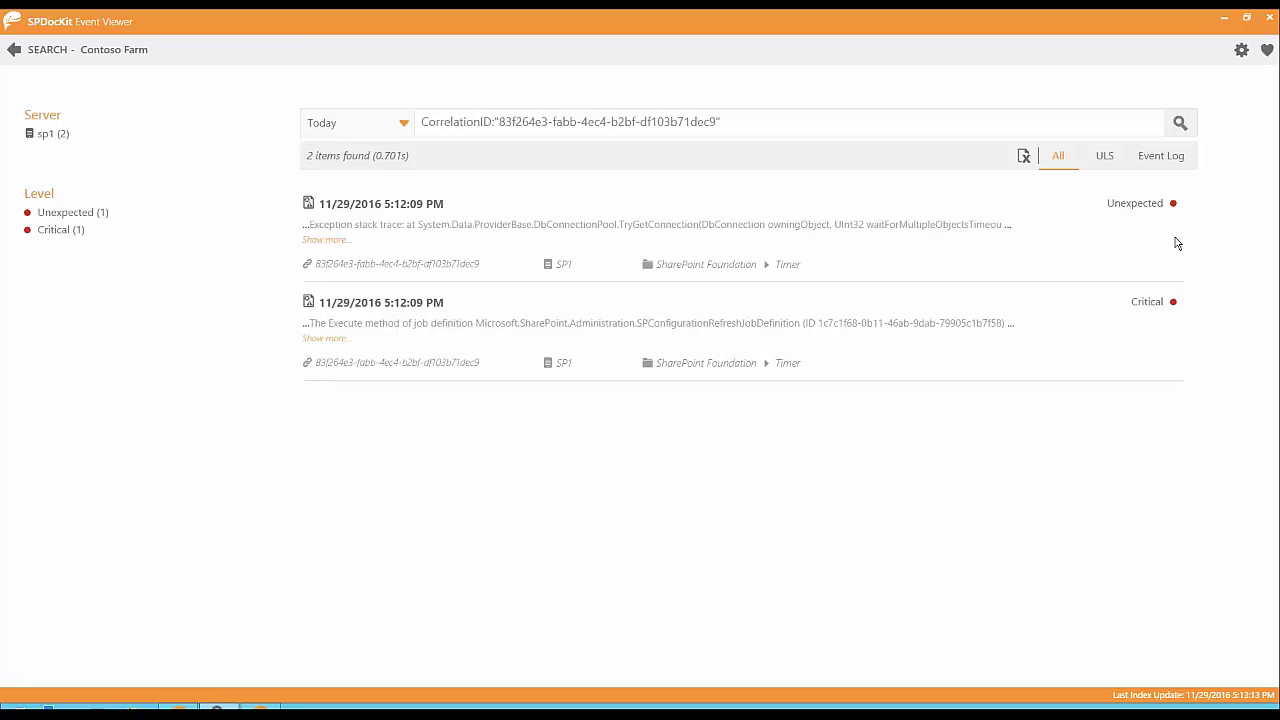
left_click(14, 50)
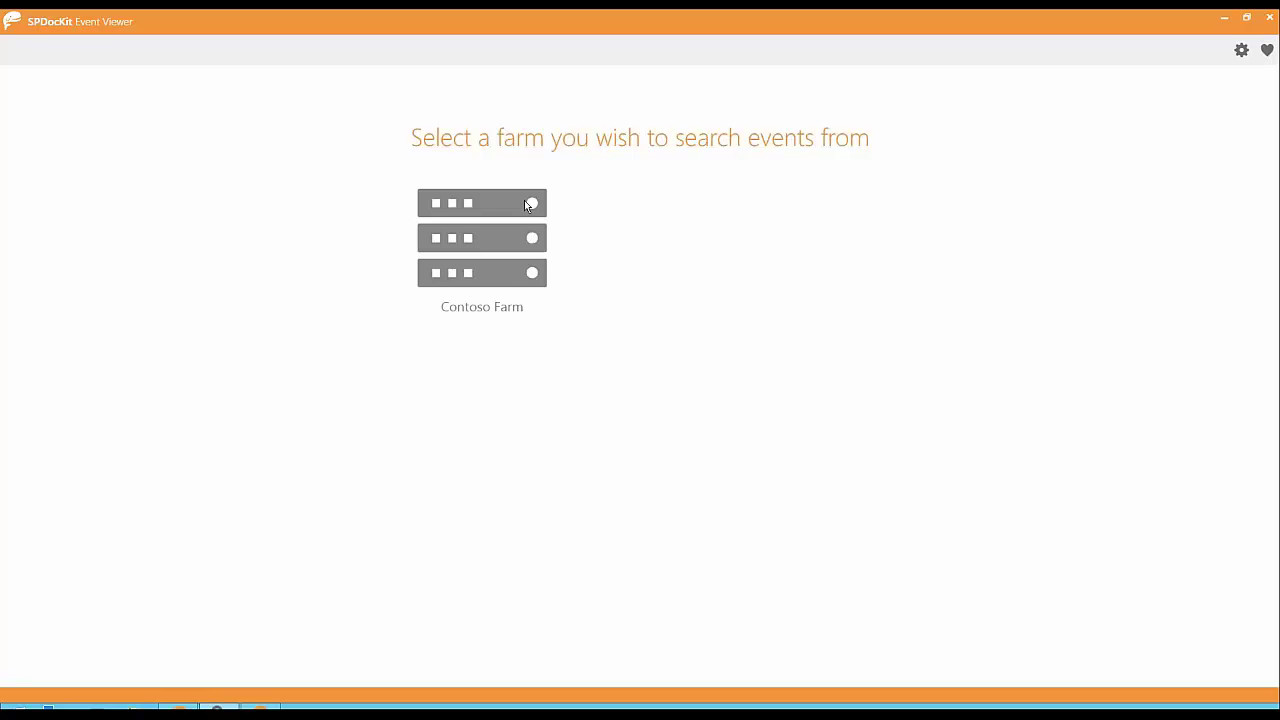
left_click(1226, 19)
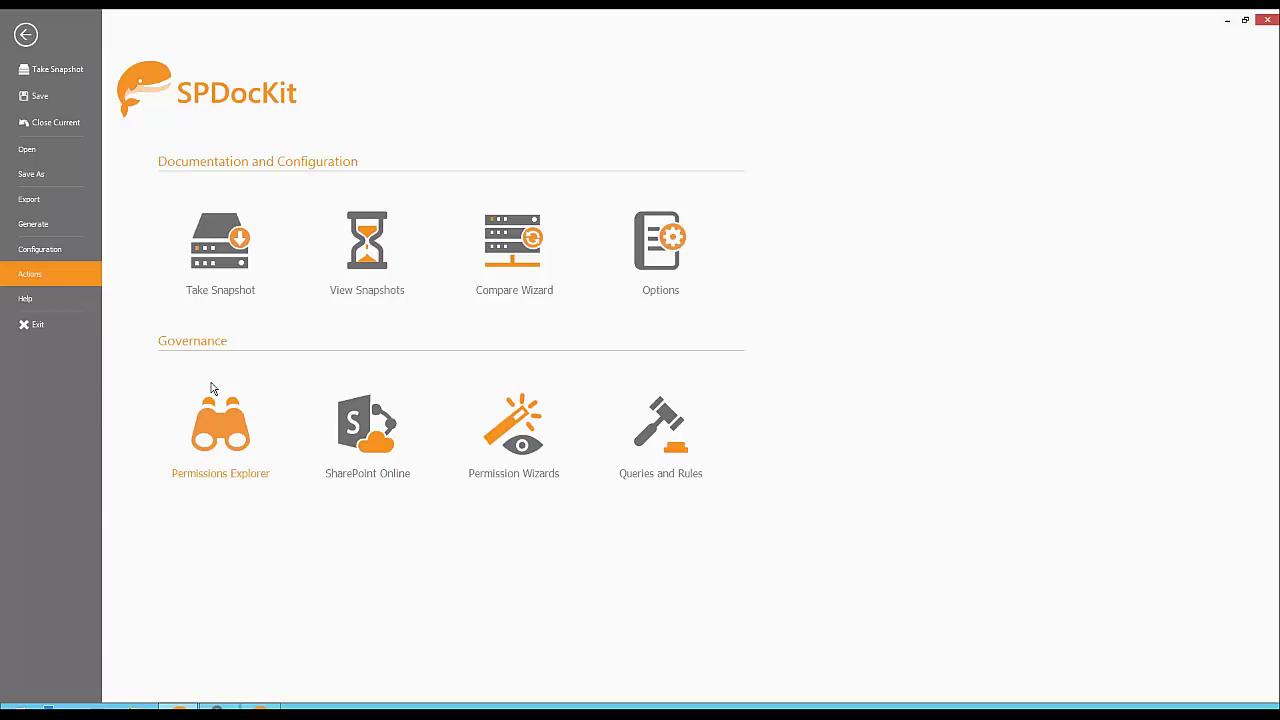
Start a permissions comparison in the Compare Wizard using the Group to Group Compare subtype.
left_click(516, 257)
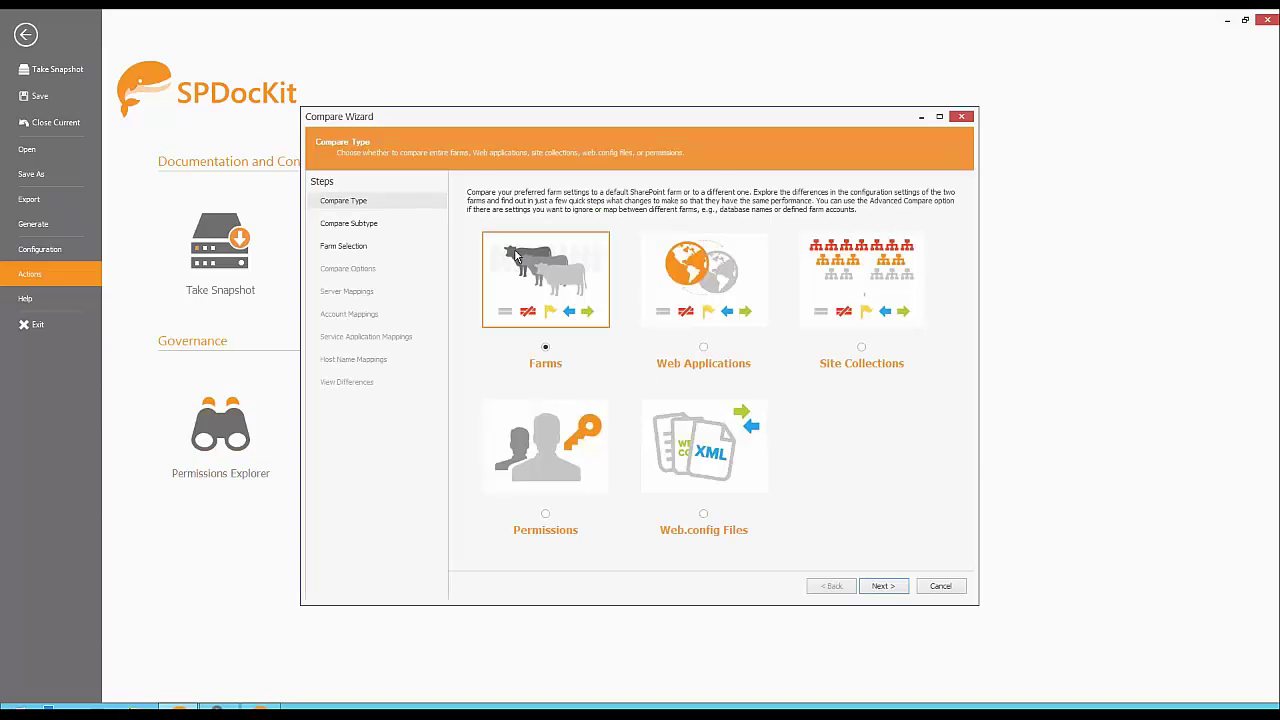
left_click(539, 443)
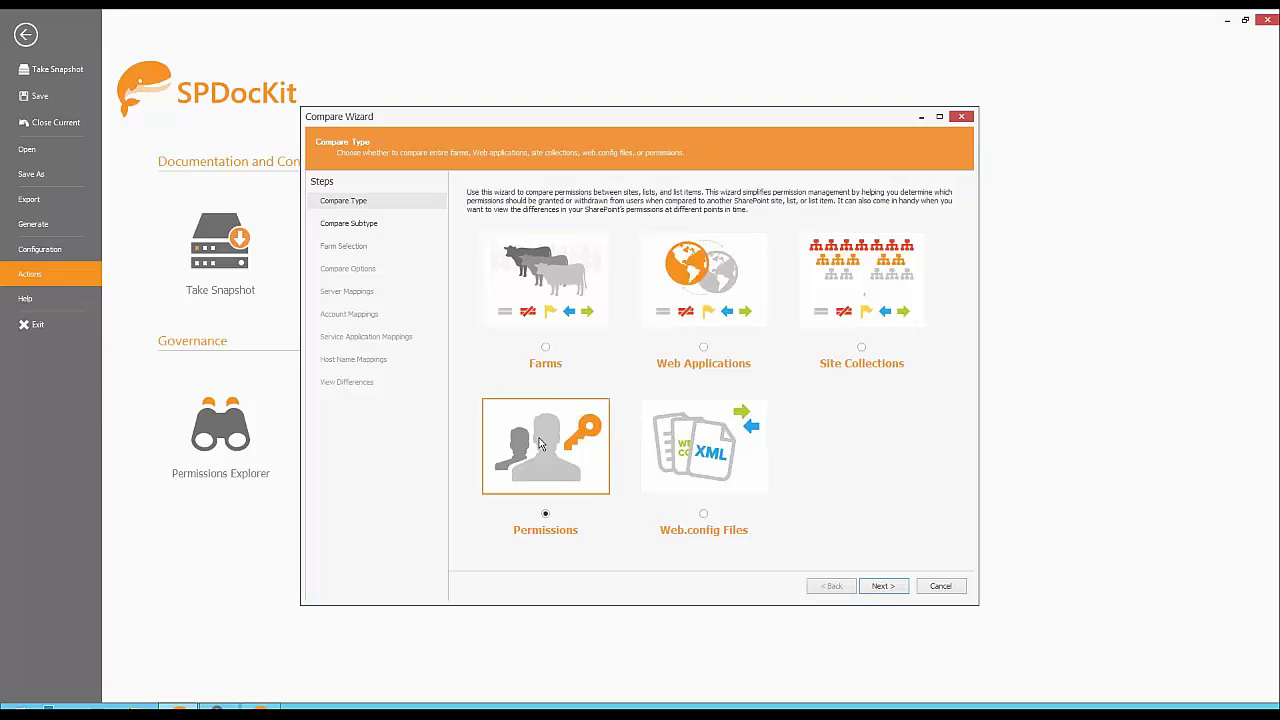
left_click(877, 589)
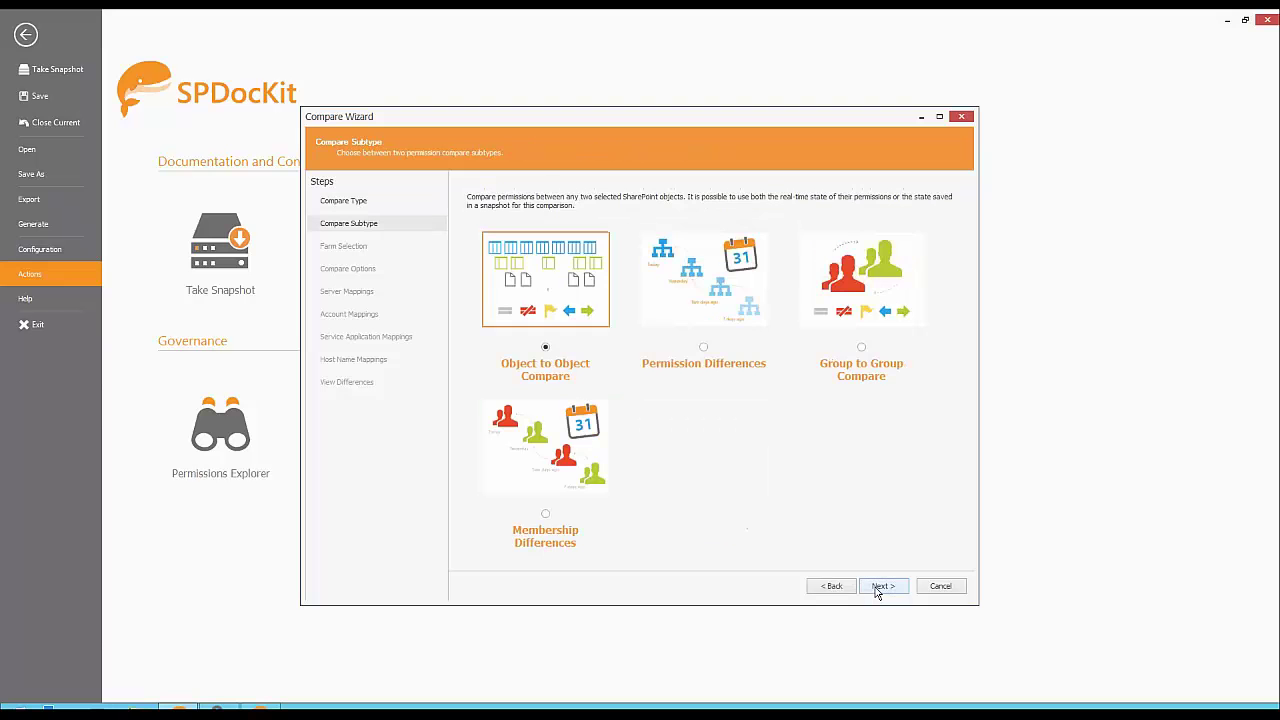
left_click(878, 281)
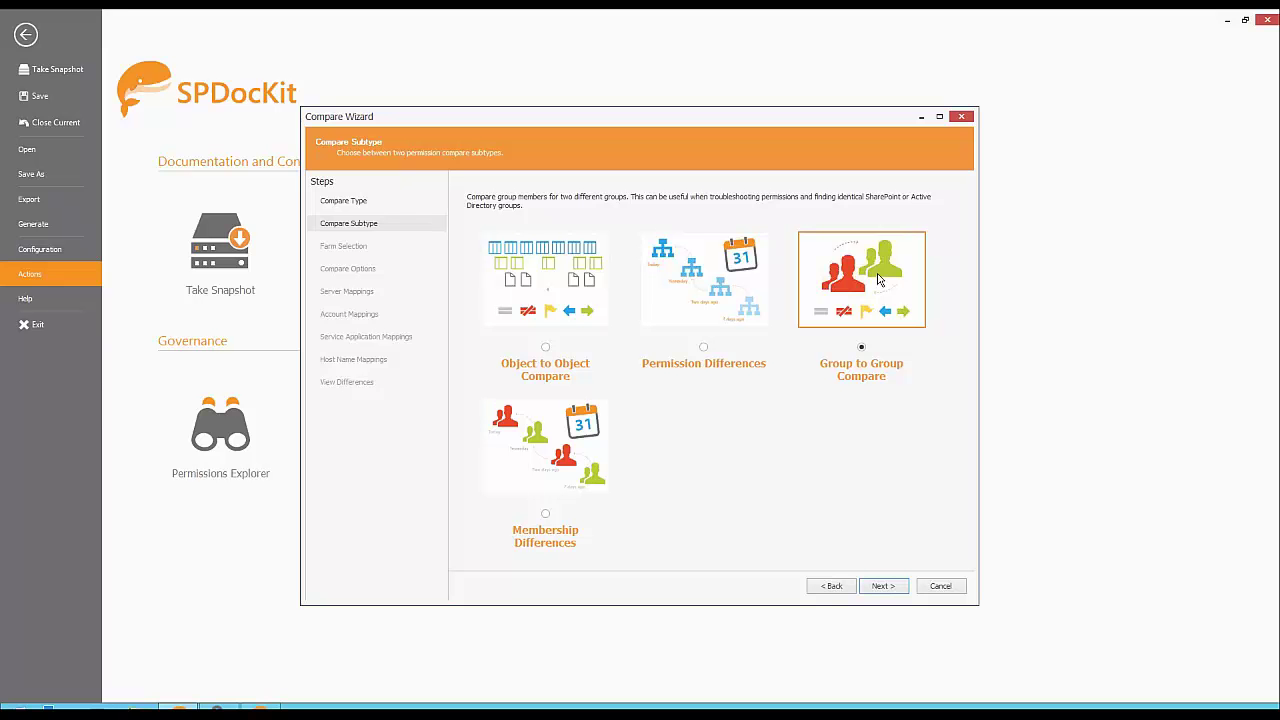
left_click(881, 589)
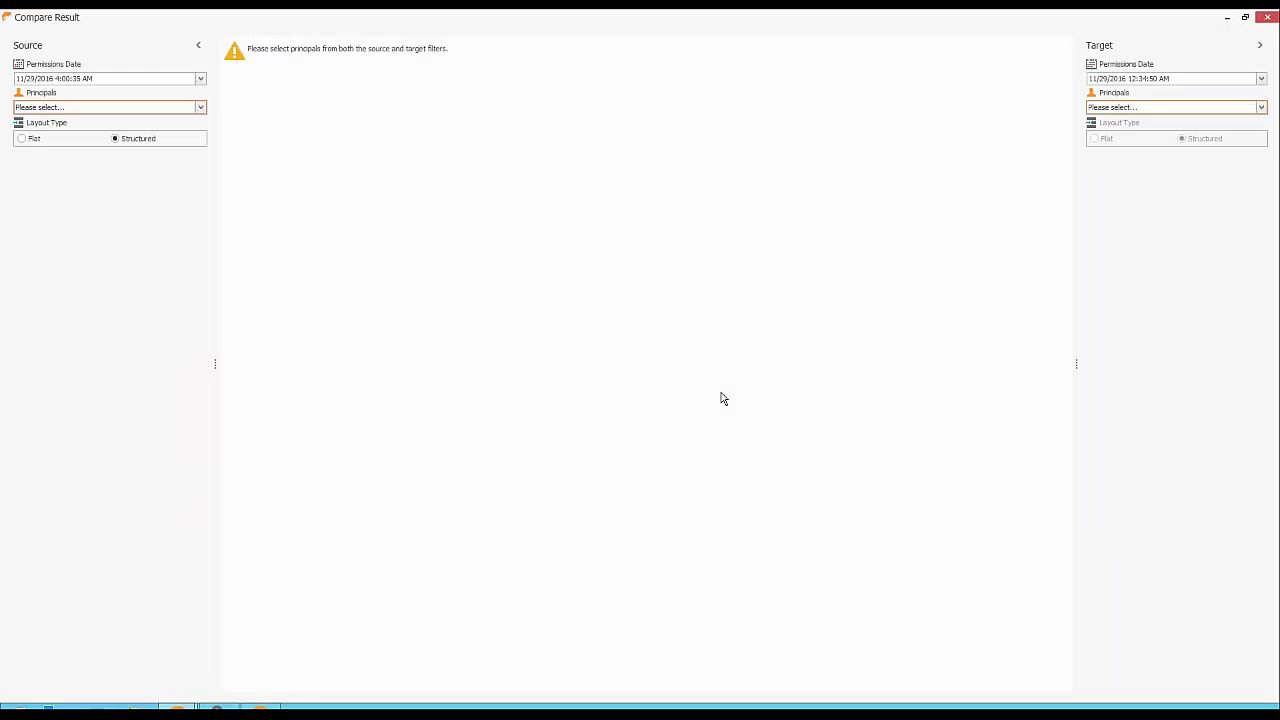
Set the comparison source to the 11/28/2016 4:00:28 AM permissions date and the Accounts Payable Group principal.
left_click(197, 83)
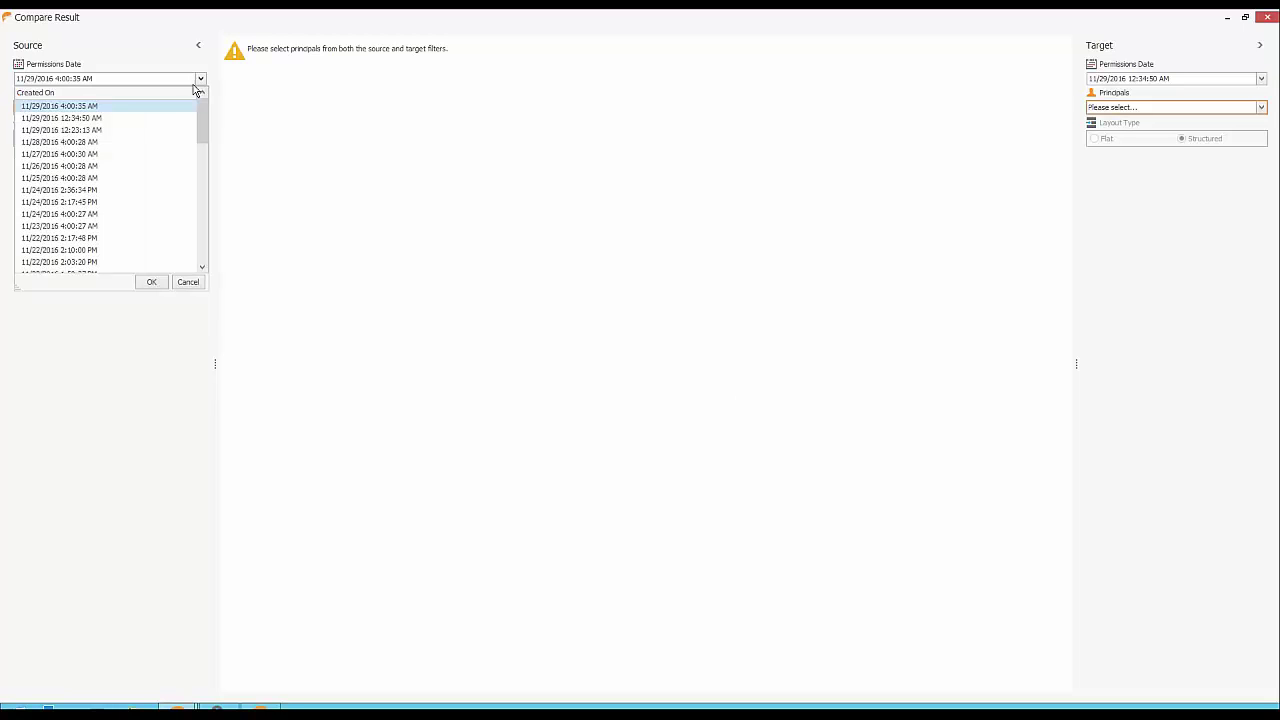
left_click(80, 147)
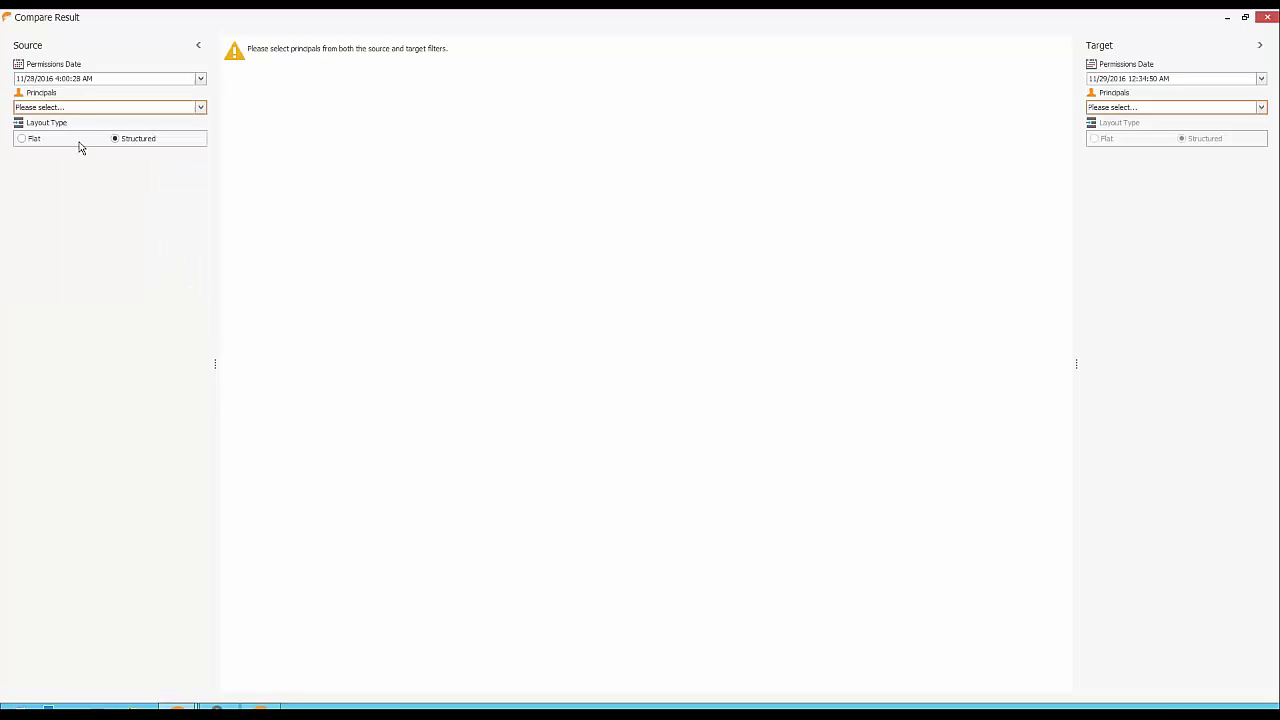
left_click(157, 108)
left_click(87, 153)
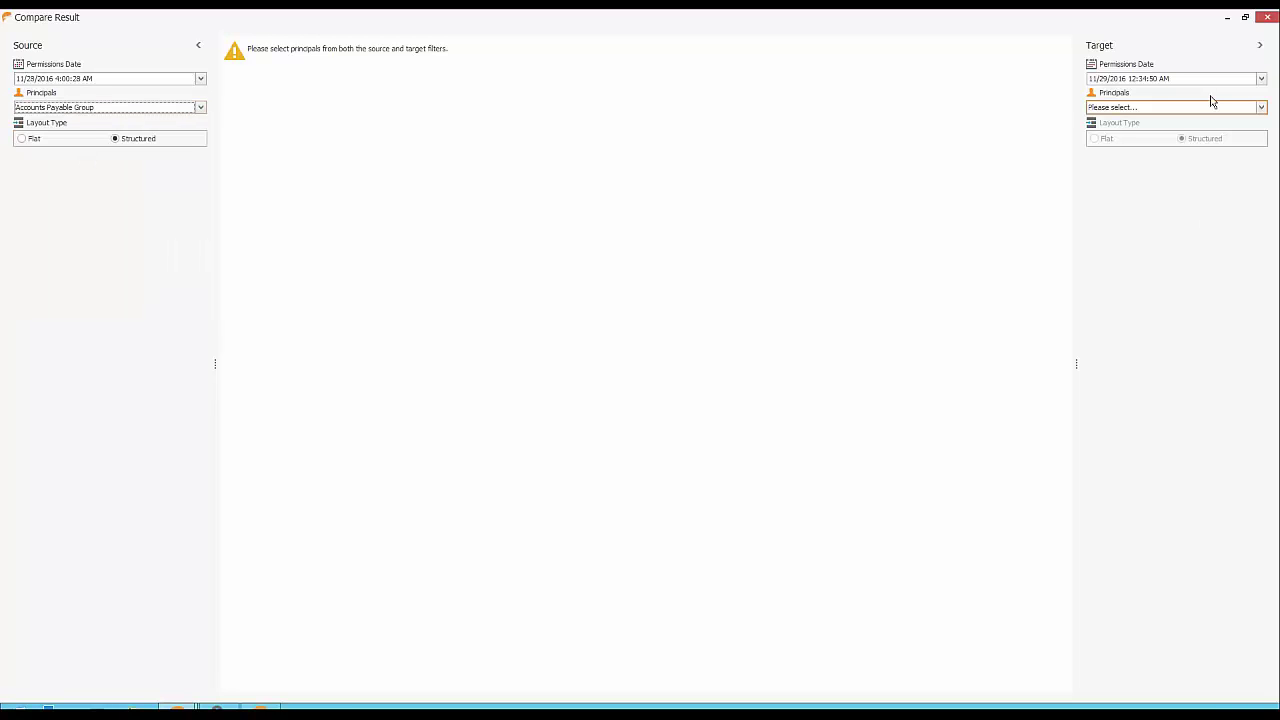
Set the comparison target to the 11/28/2016 4:00:28 AM permissions date and the Approvers principal.
left_click(1112, 84)
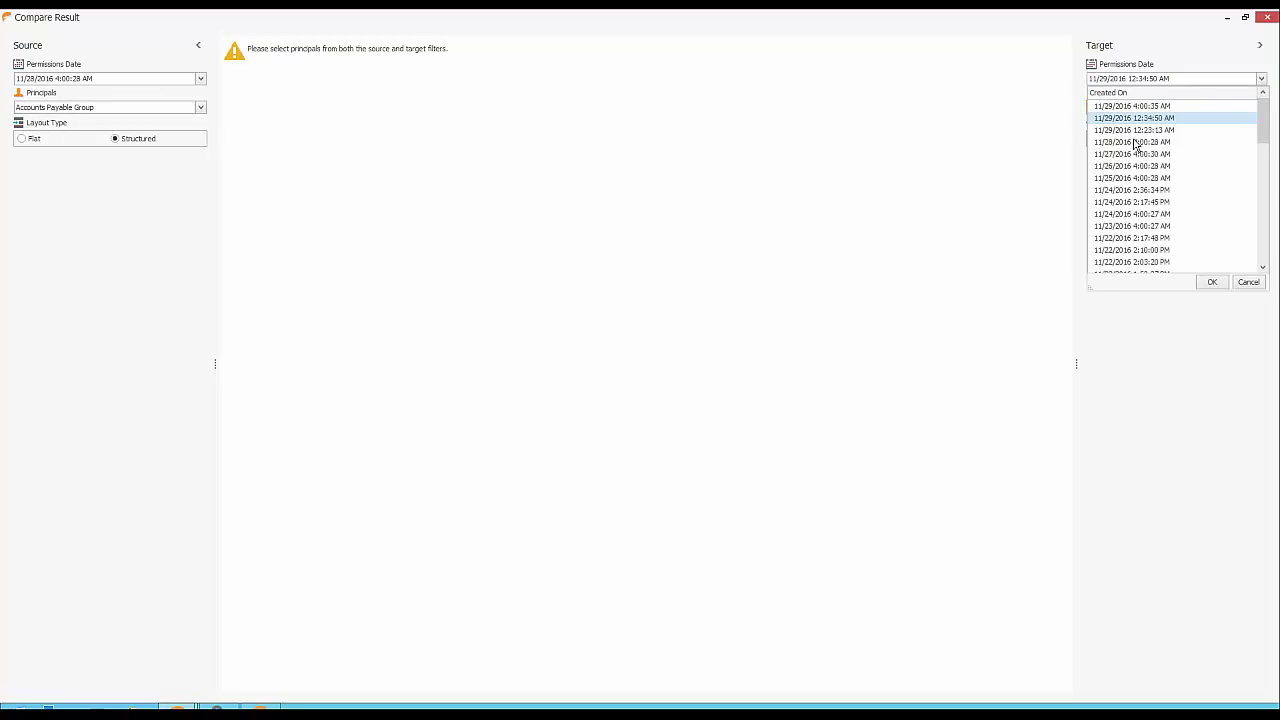
left_click(1137, 145)
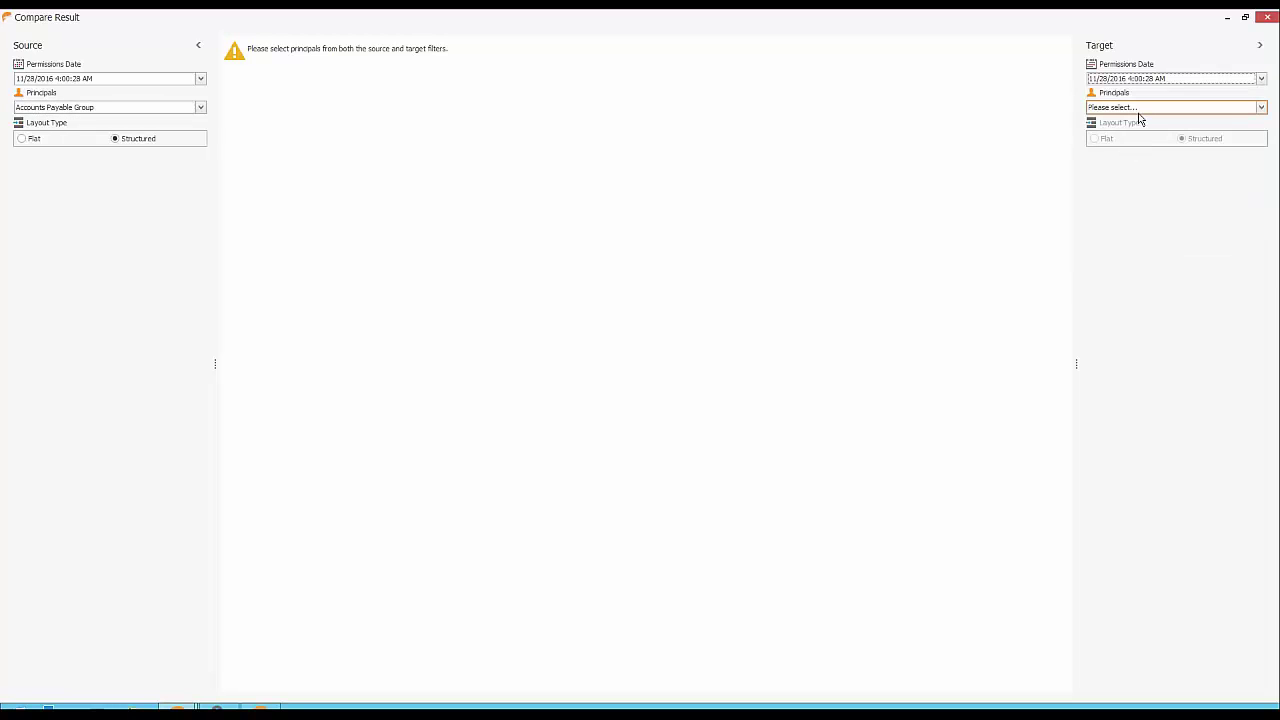
left_click(1138, 110)
left_click(1117, 270)
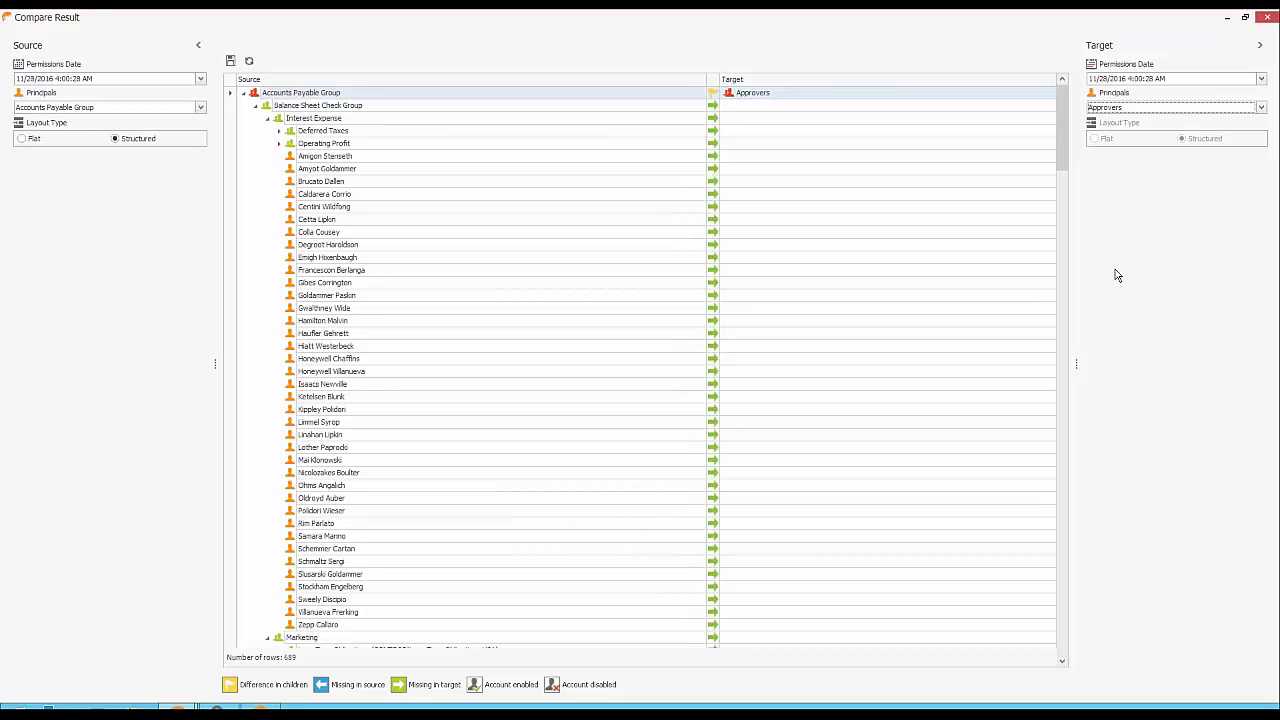
Examine the nested members of the Balance Sheet Check Group in the comparison results and finish the Compare Wizard.
left_click(255, 108)
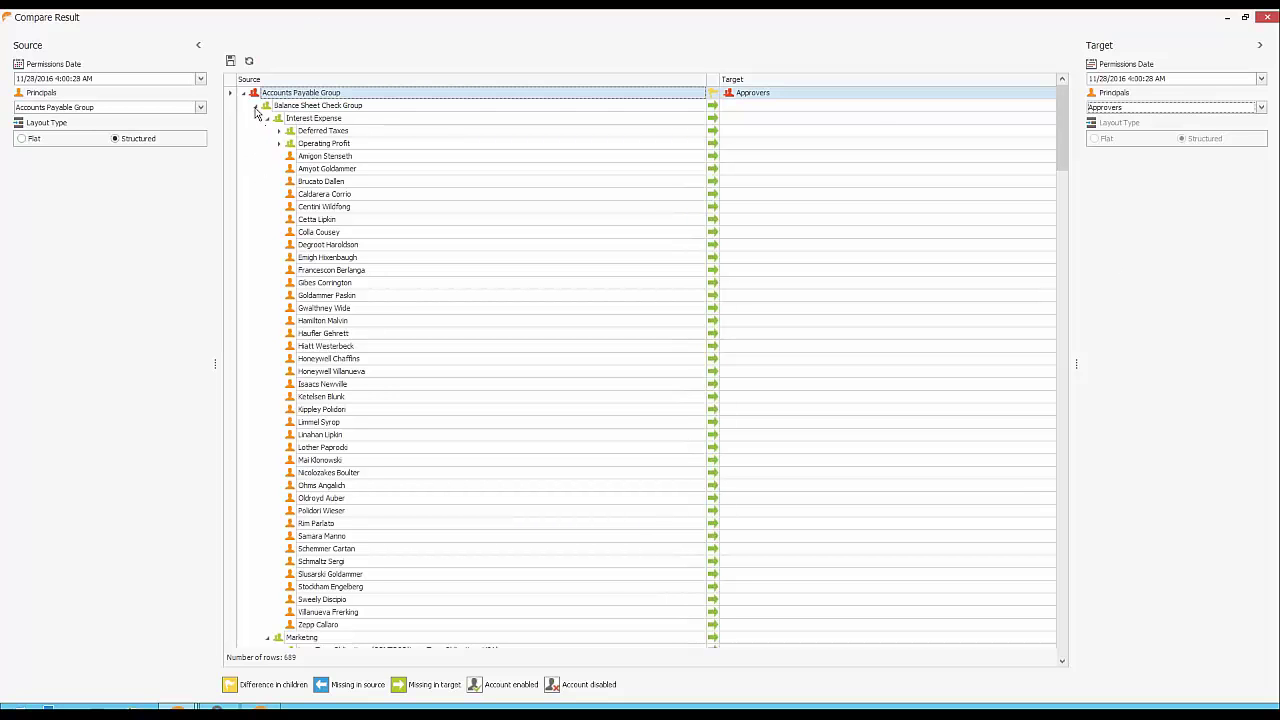
left_click(255, 108)
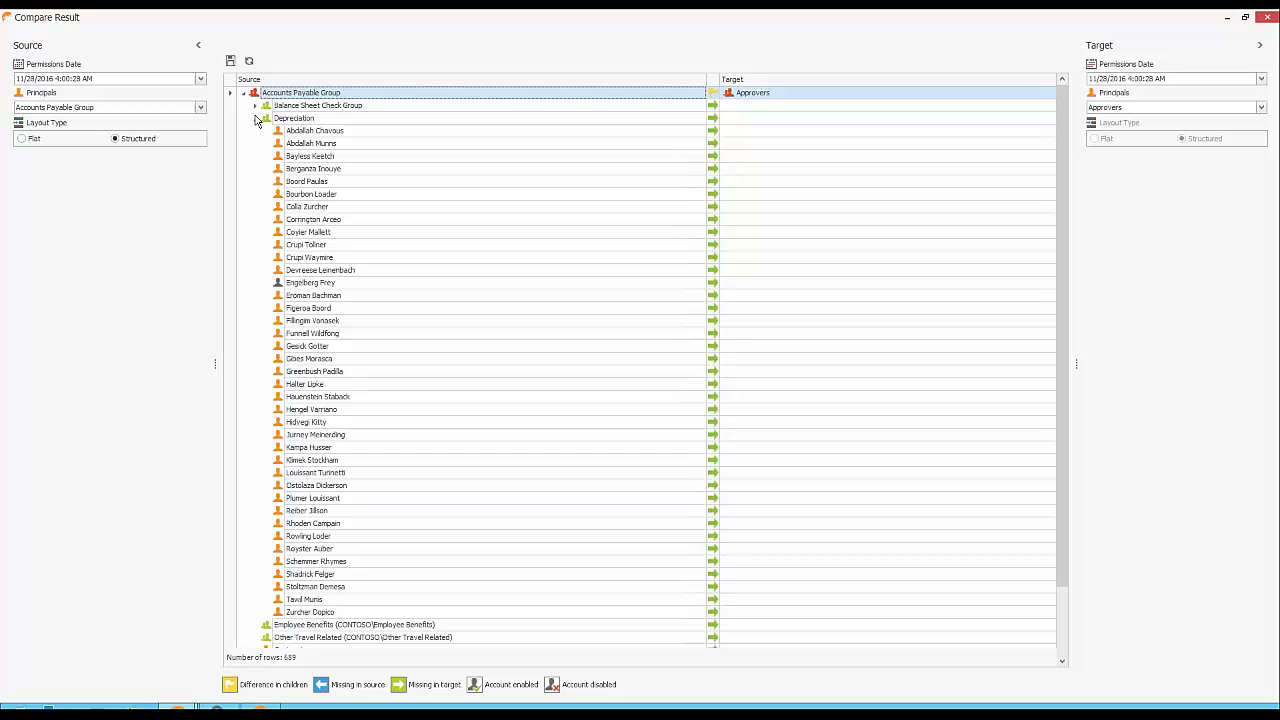
left_click(306, 109)
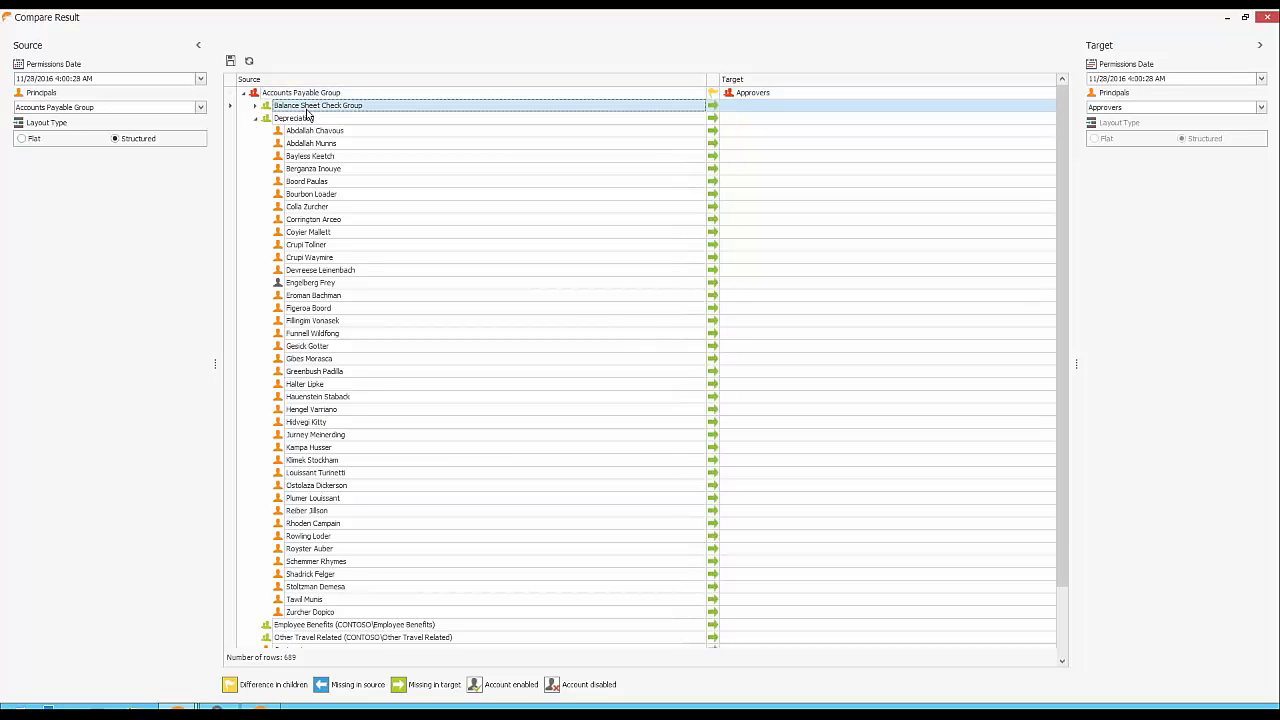
left_click(256, 106)
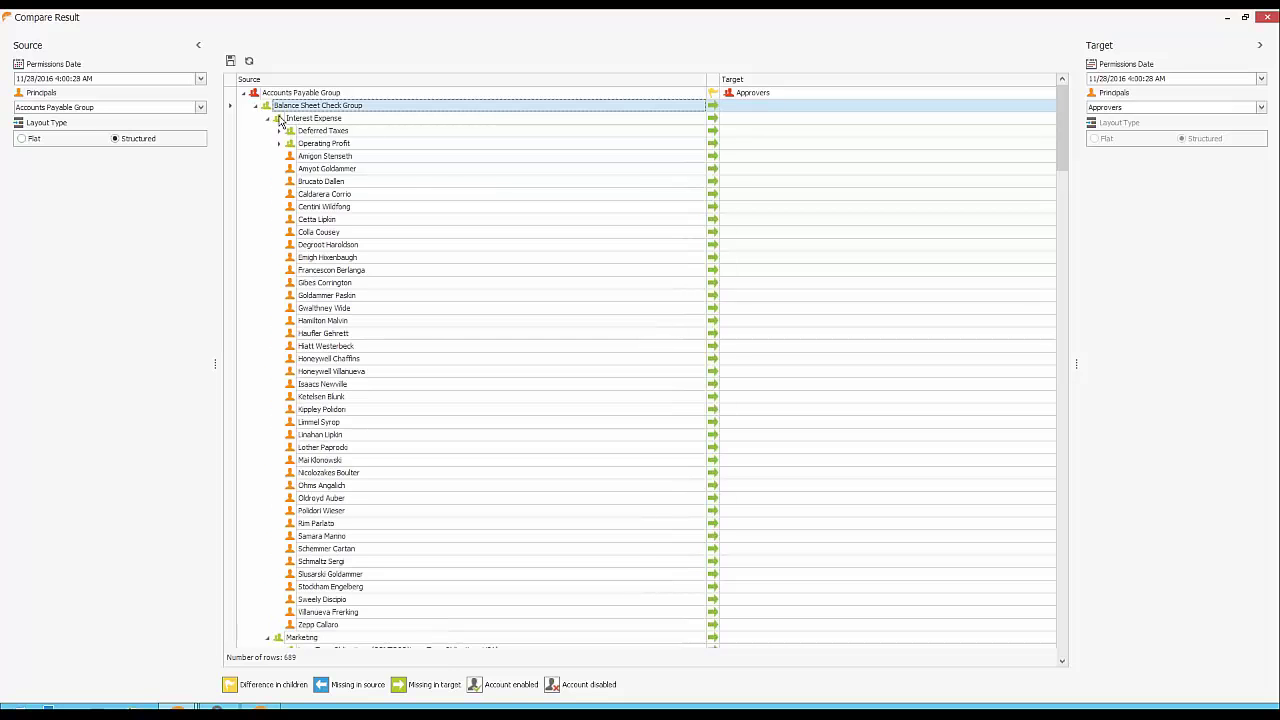
left_click(362, 184)
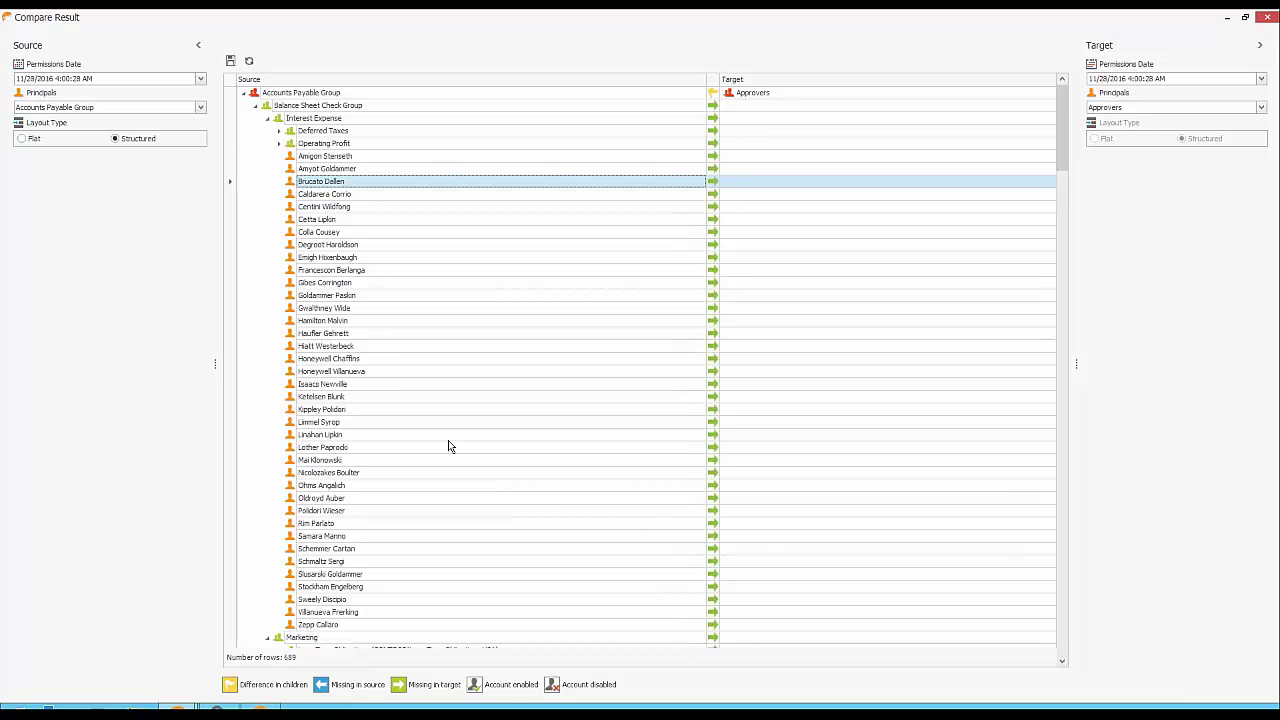
left_click(1268, 20)
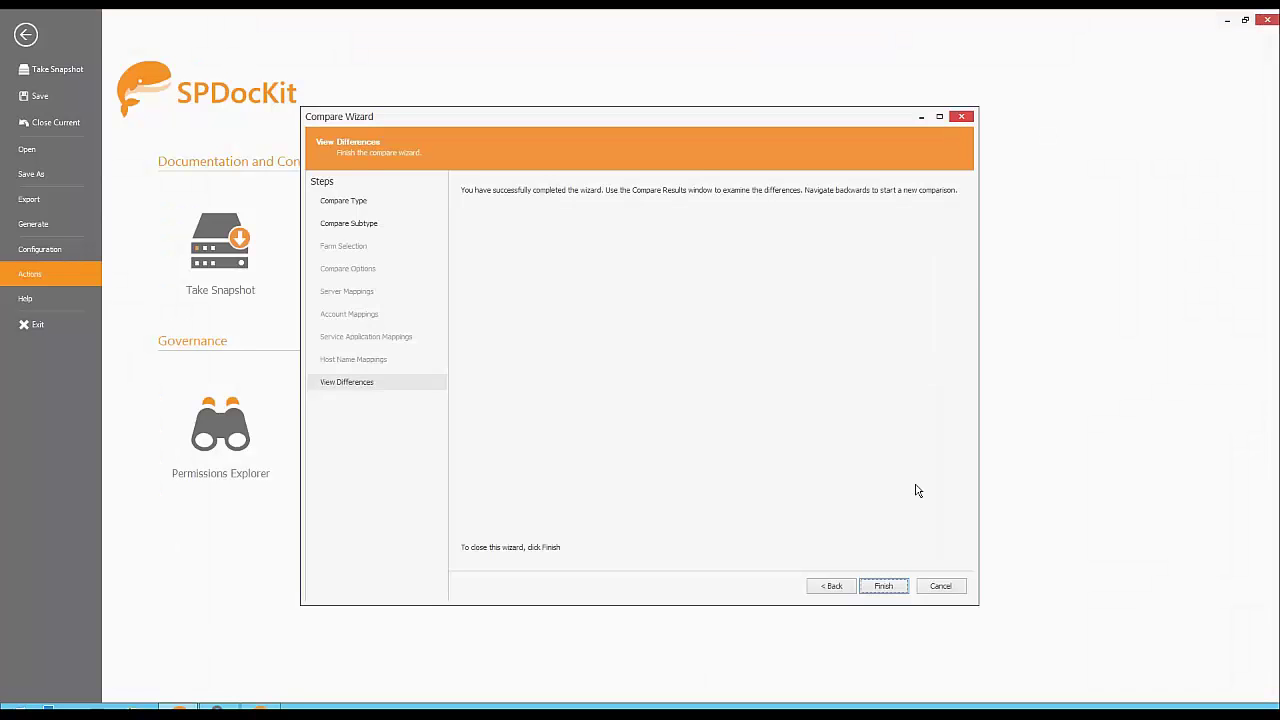
left_click(884, 586)
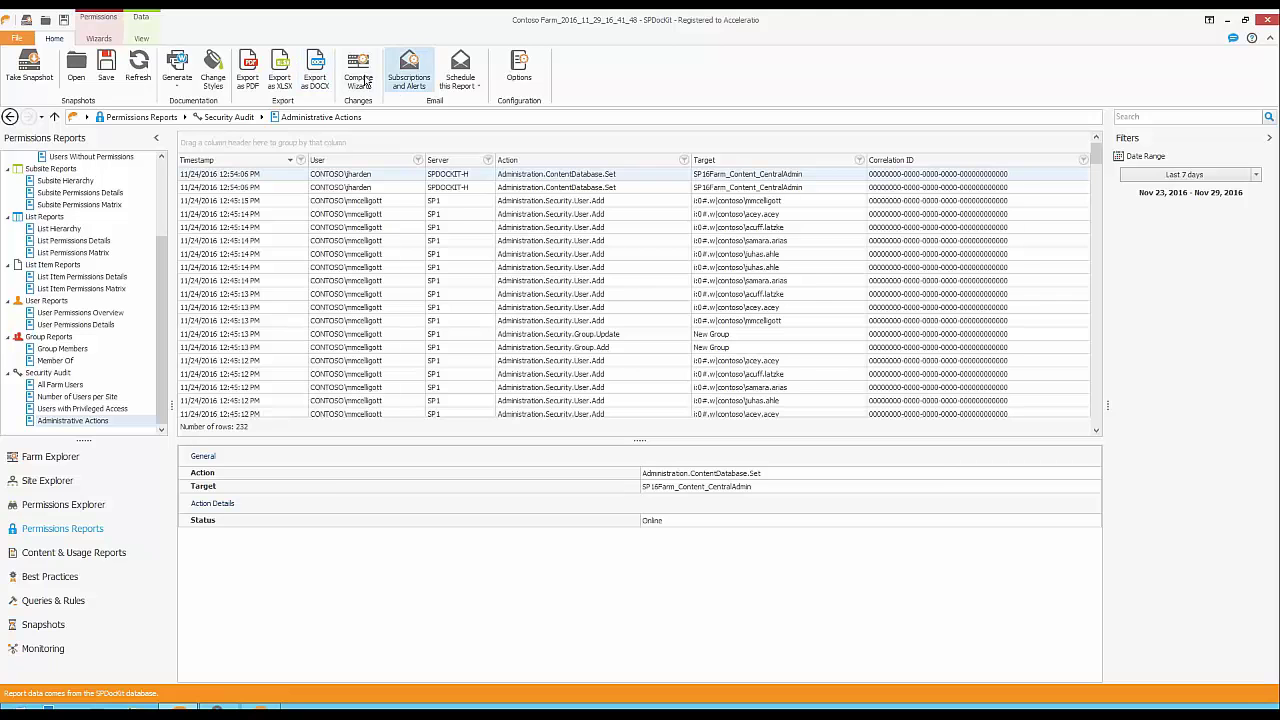
Start a new alert named Demo Alert under Subscriptions and Alerts and view its delivery options.
left_click(407, 72)
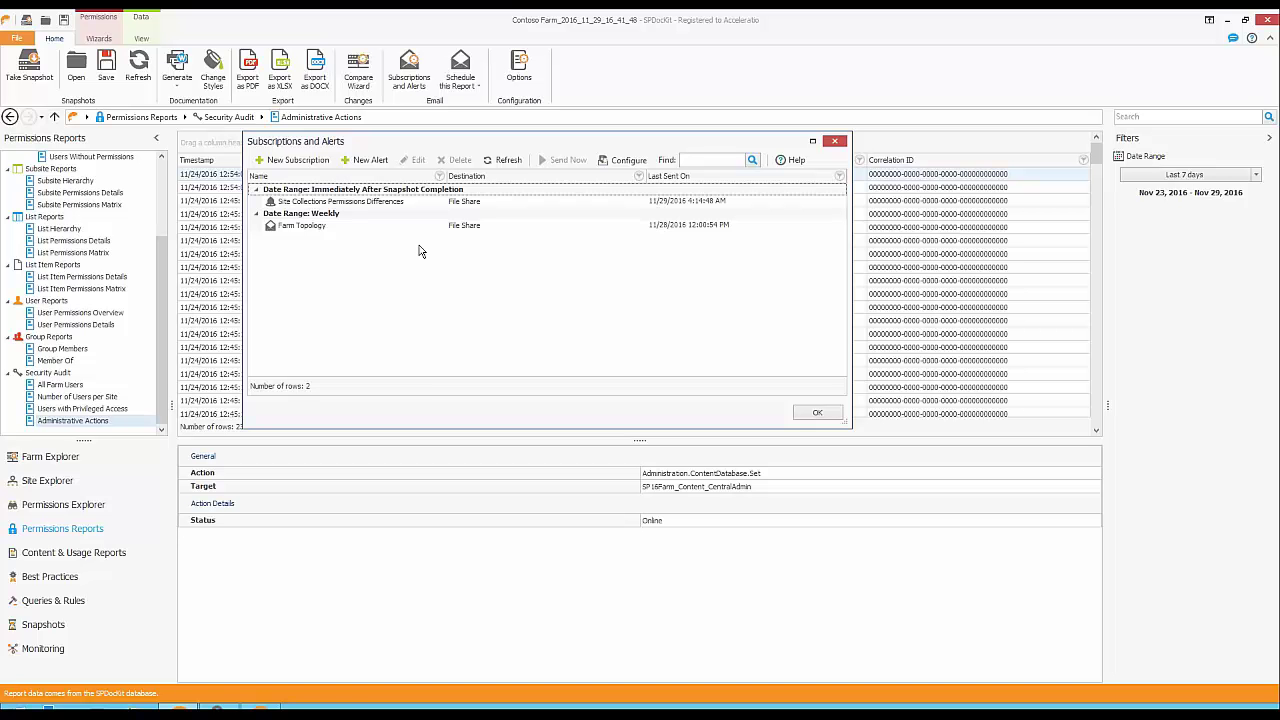
left_click(364, 161)
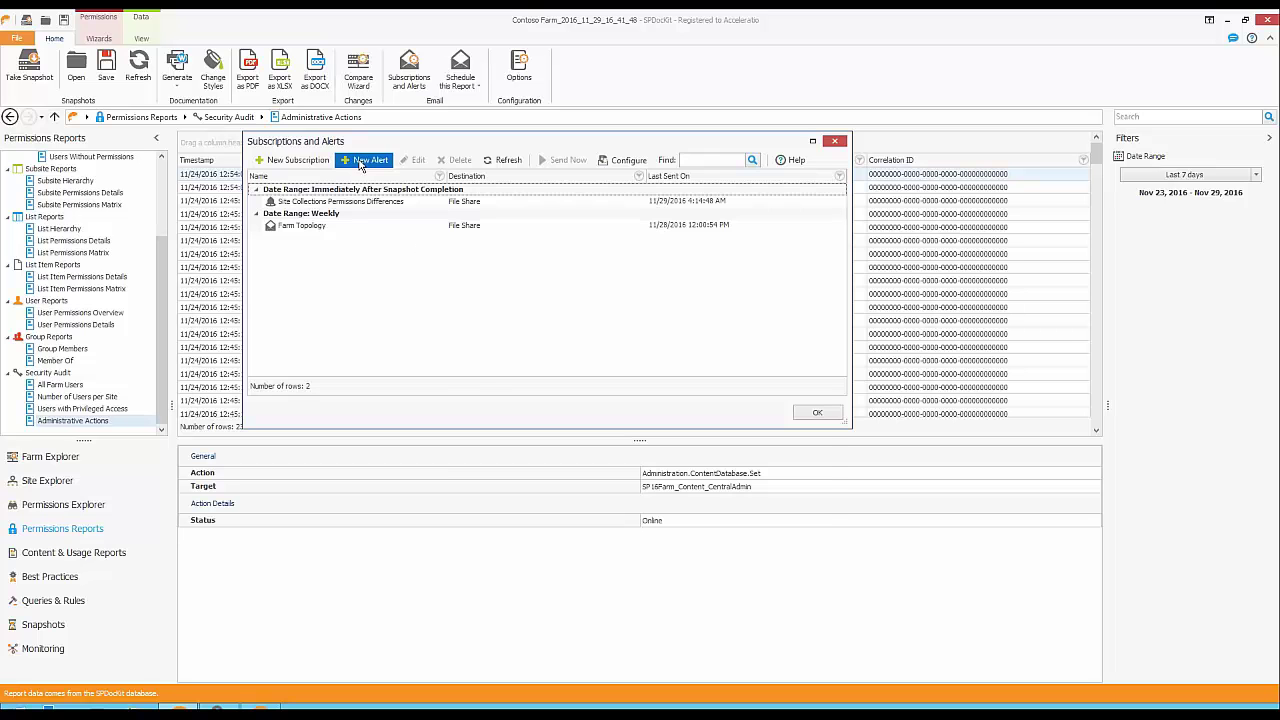
left_click(577, 232)
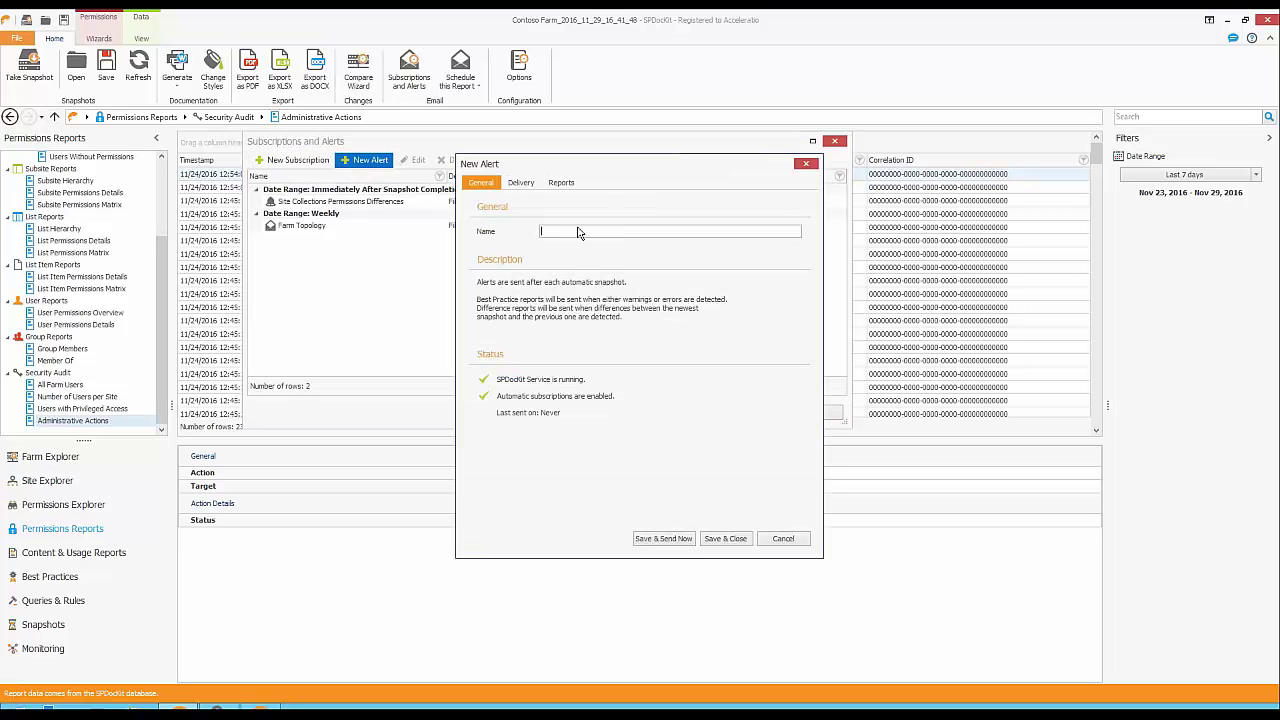
type("Demo Alert")
left_click(524, 186)
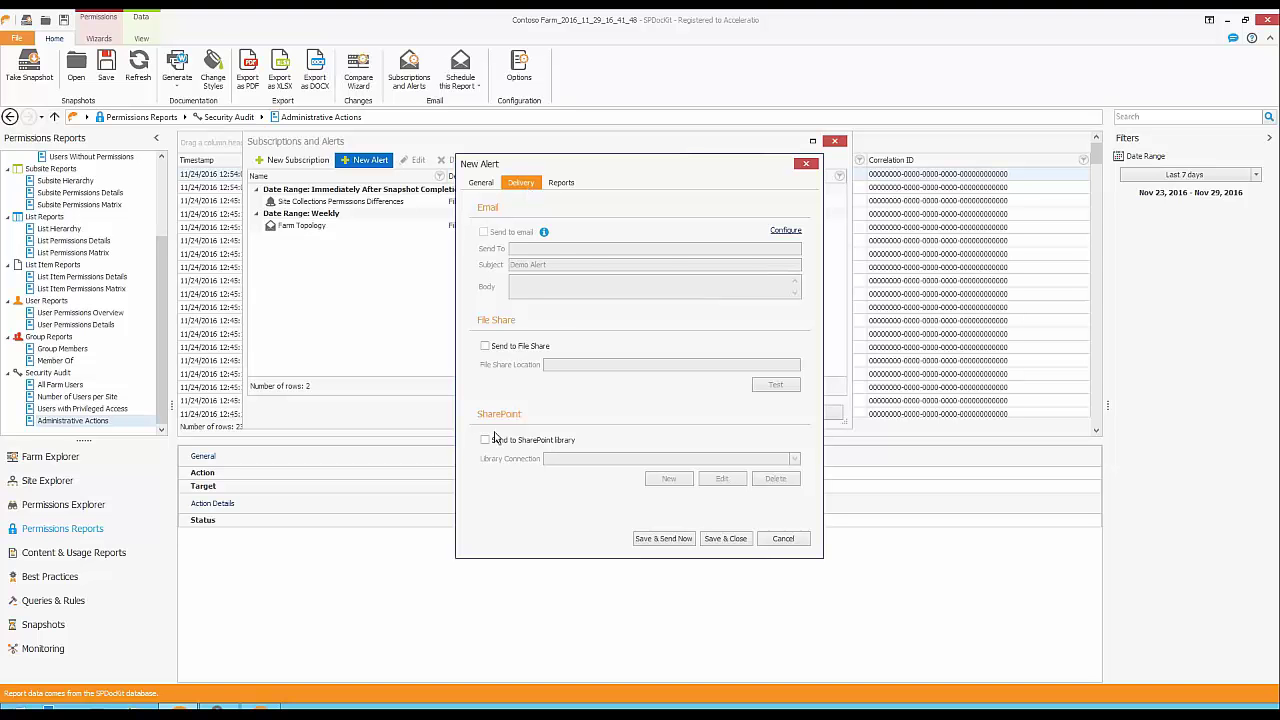
Review the report types that can be added to the alert, including Group to Group Compare, and discard the alert.
left_click(560, 183)
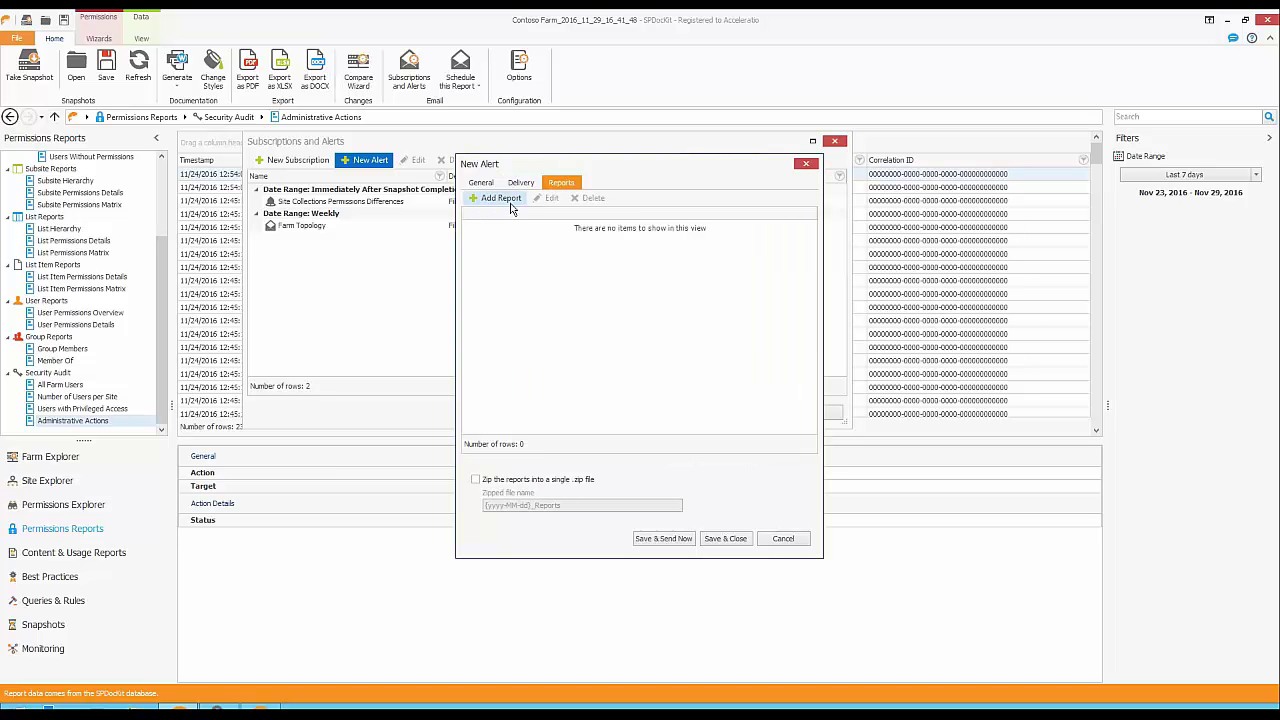
left_click(511, 206)
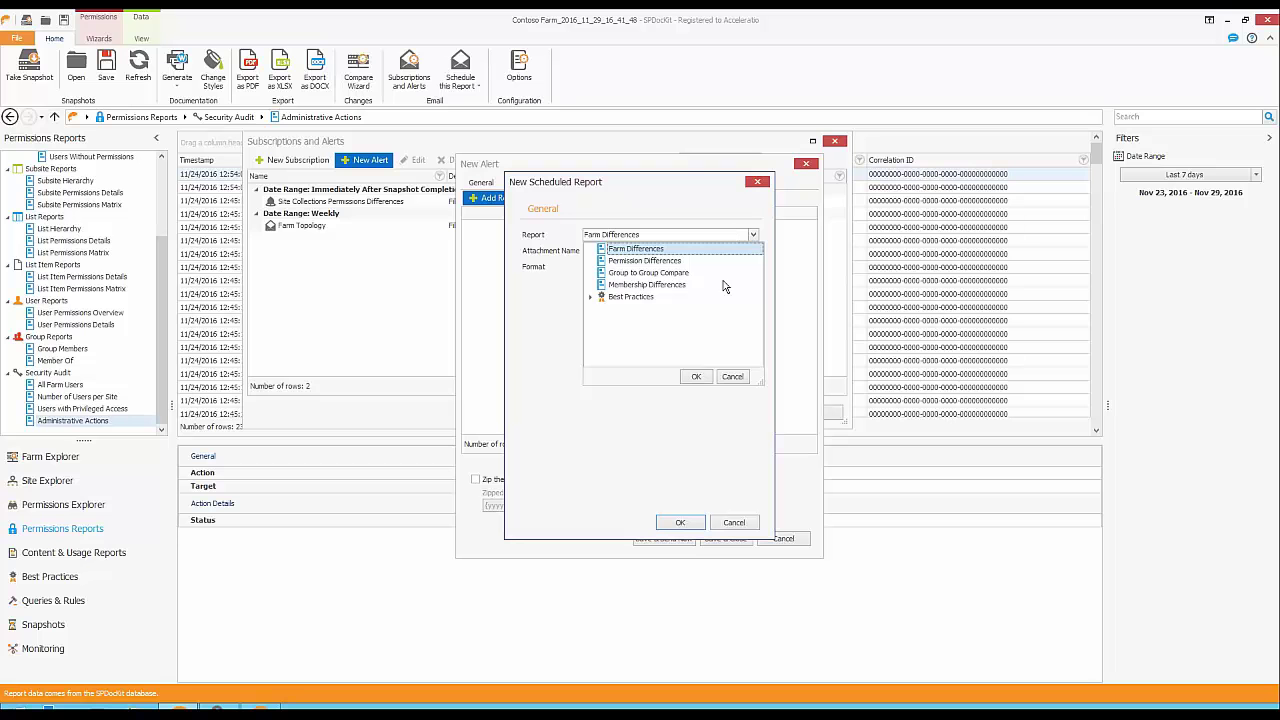
left_click(661, 273)
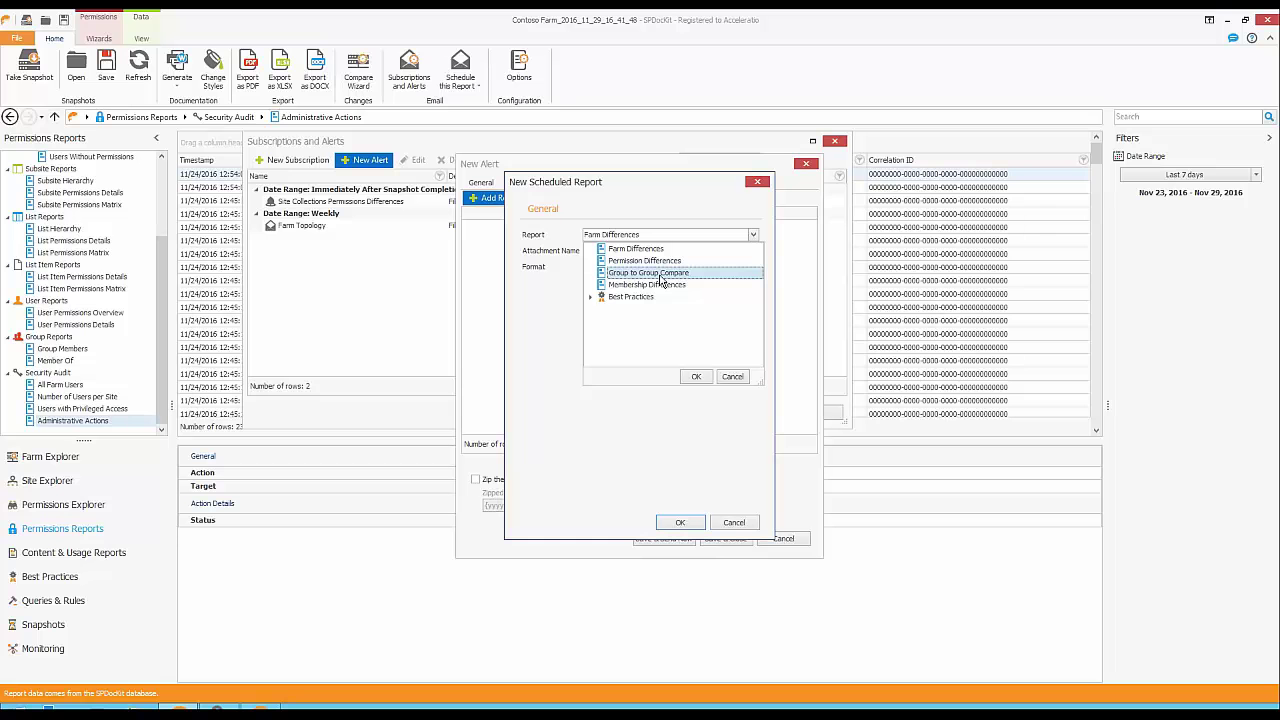
left_click(734, 378)
left_click(734, 522)
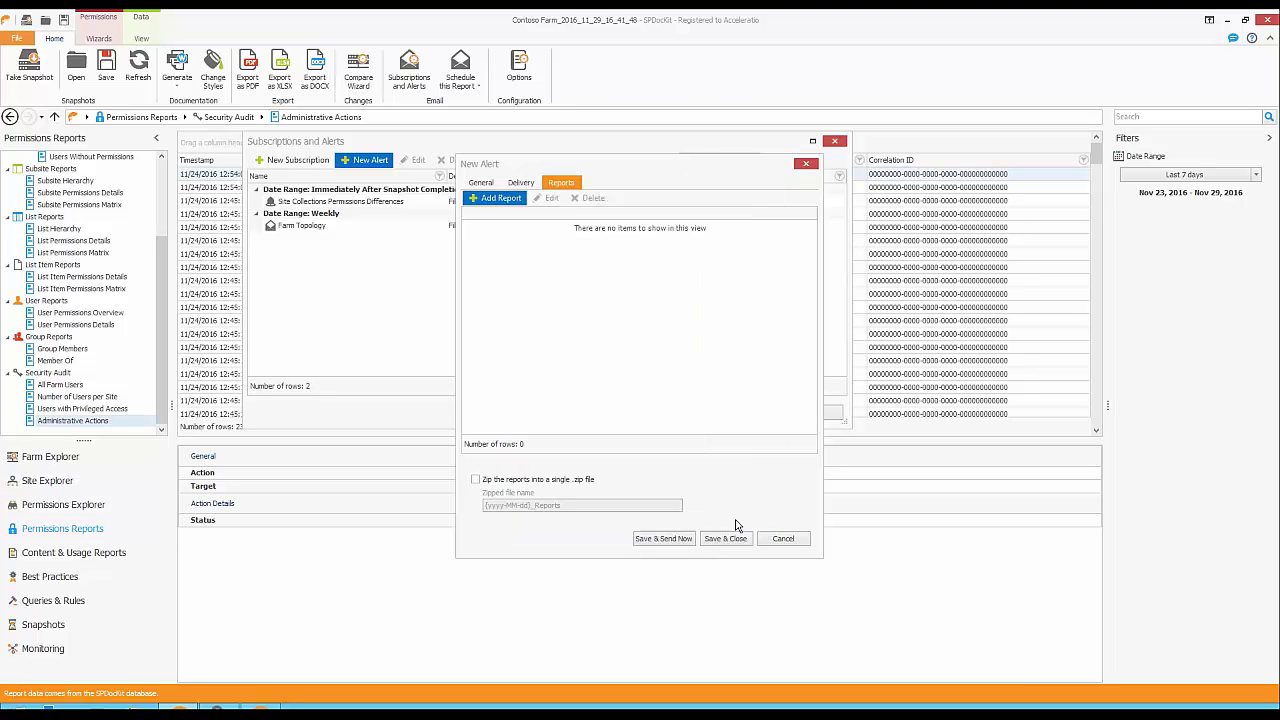
left_click(788, 539)
left_click(817, 412)
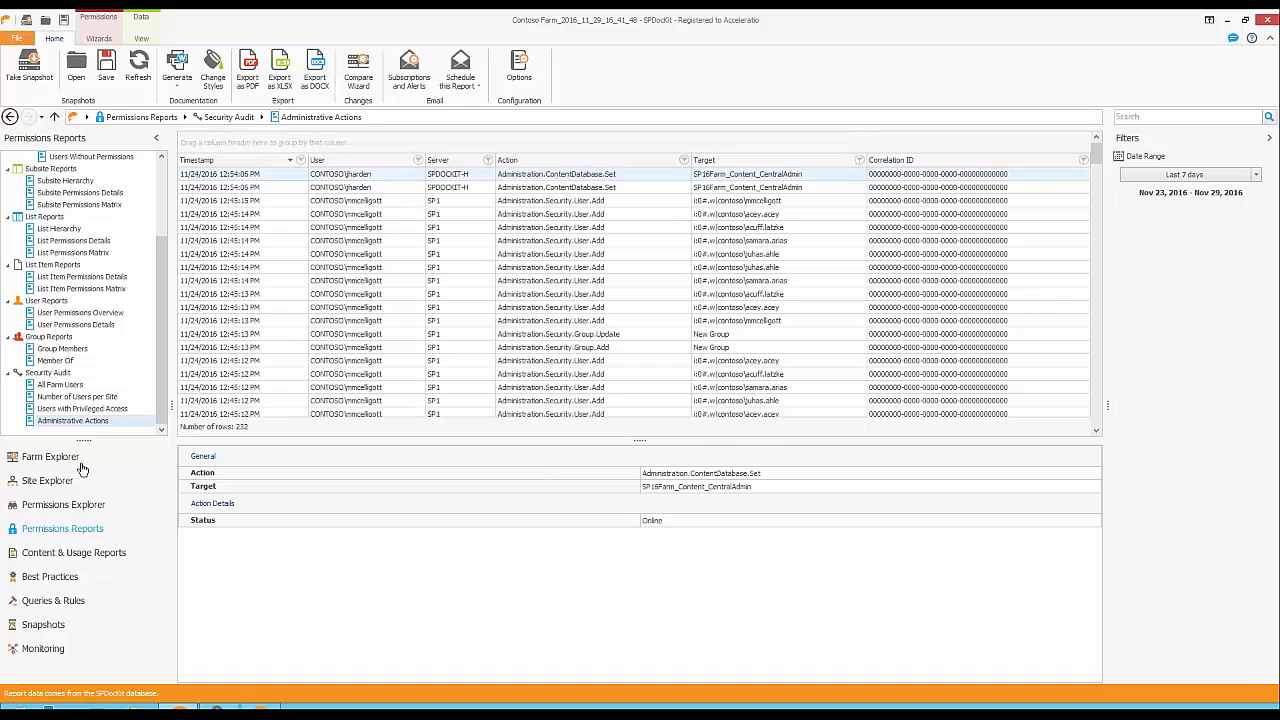
From Farm Info in Farm Explorer, generate the Simple Documentation selection as an XLSX file named Contoso Farm_2016_11_29_16_41_48 in Documents.
left_click(78, 462)
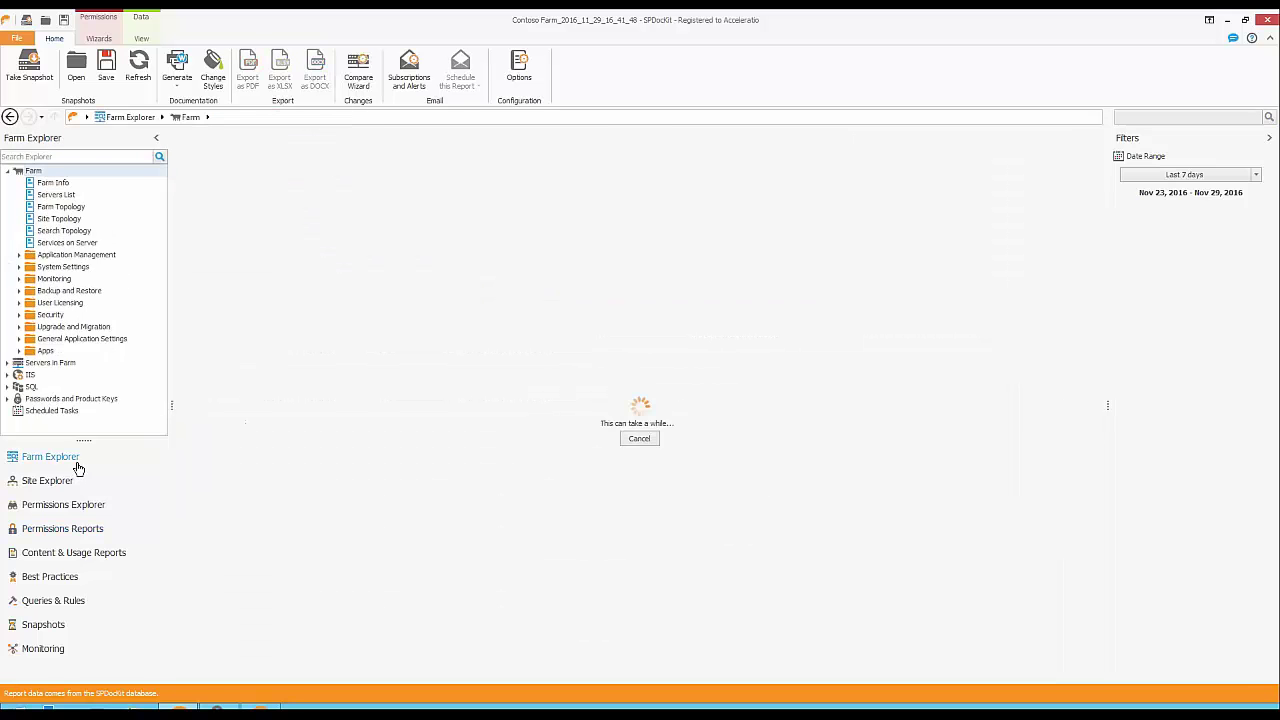
left_click(73, 185)
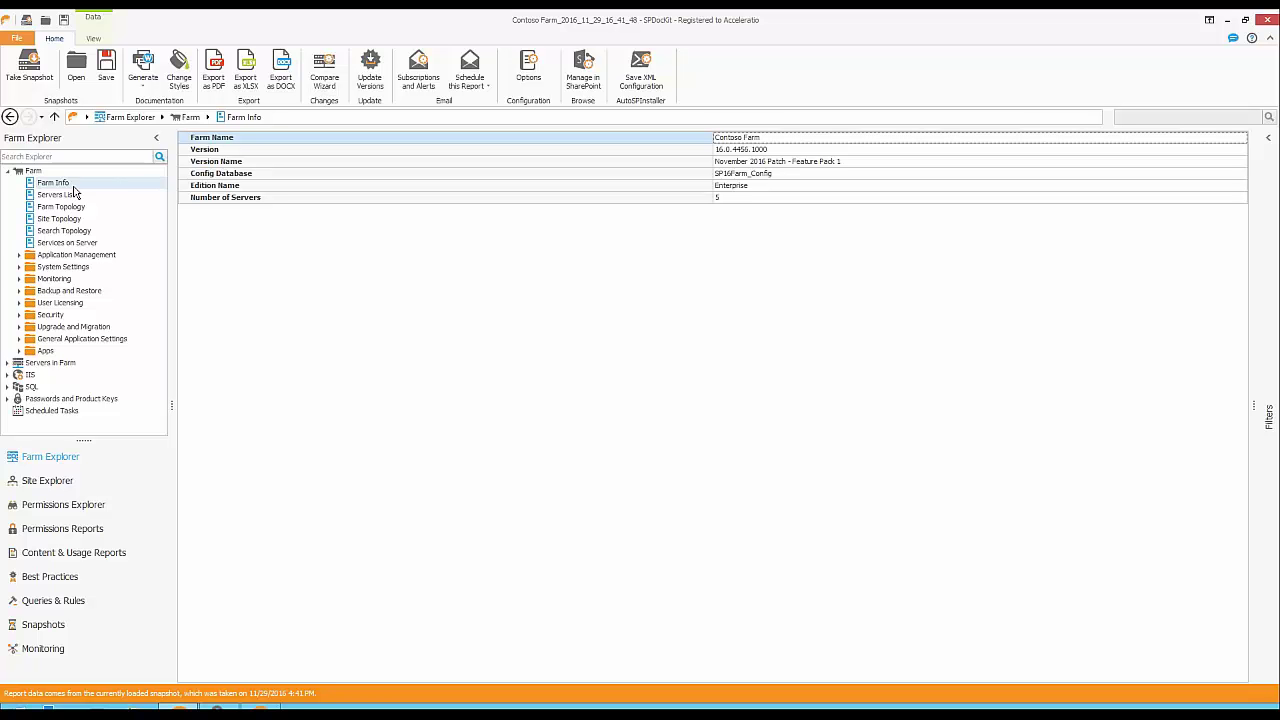
left_click(143, 75)
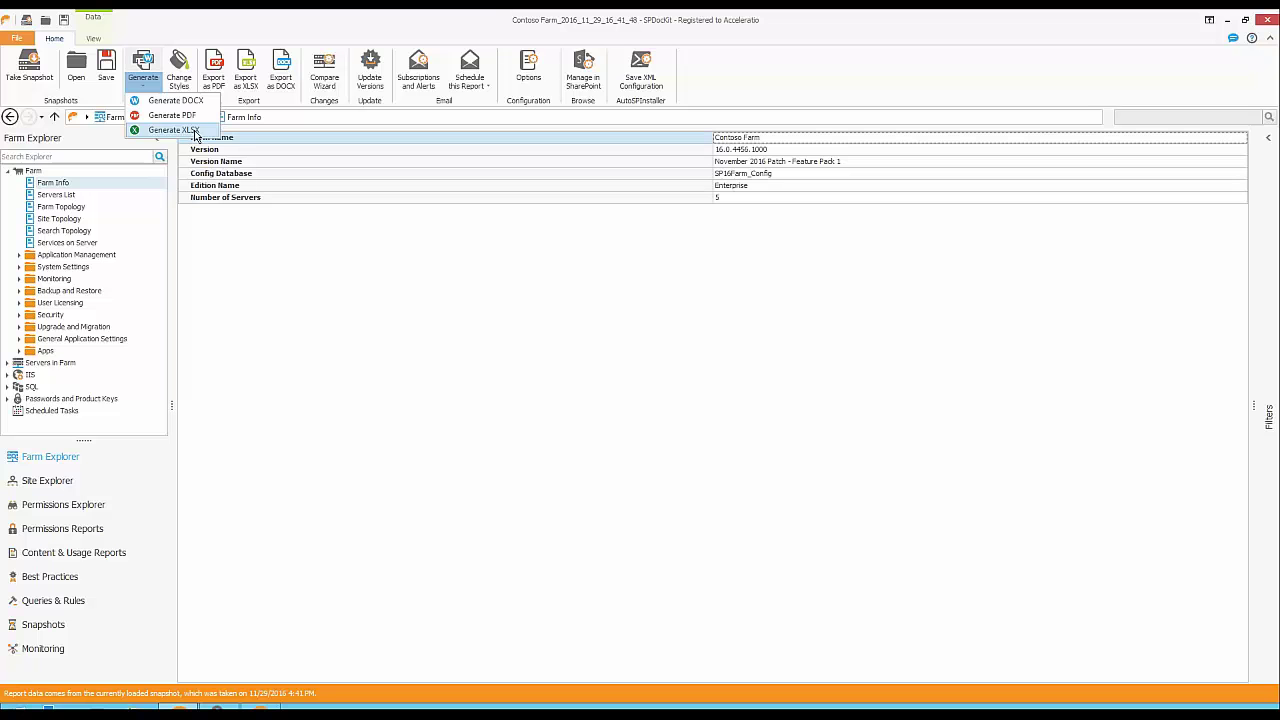
left_click(196, 131)
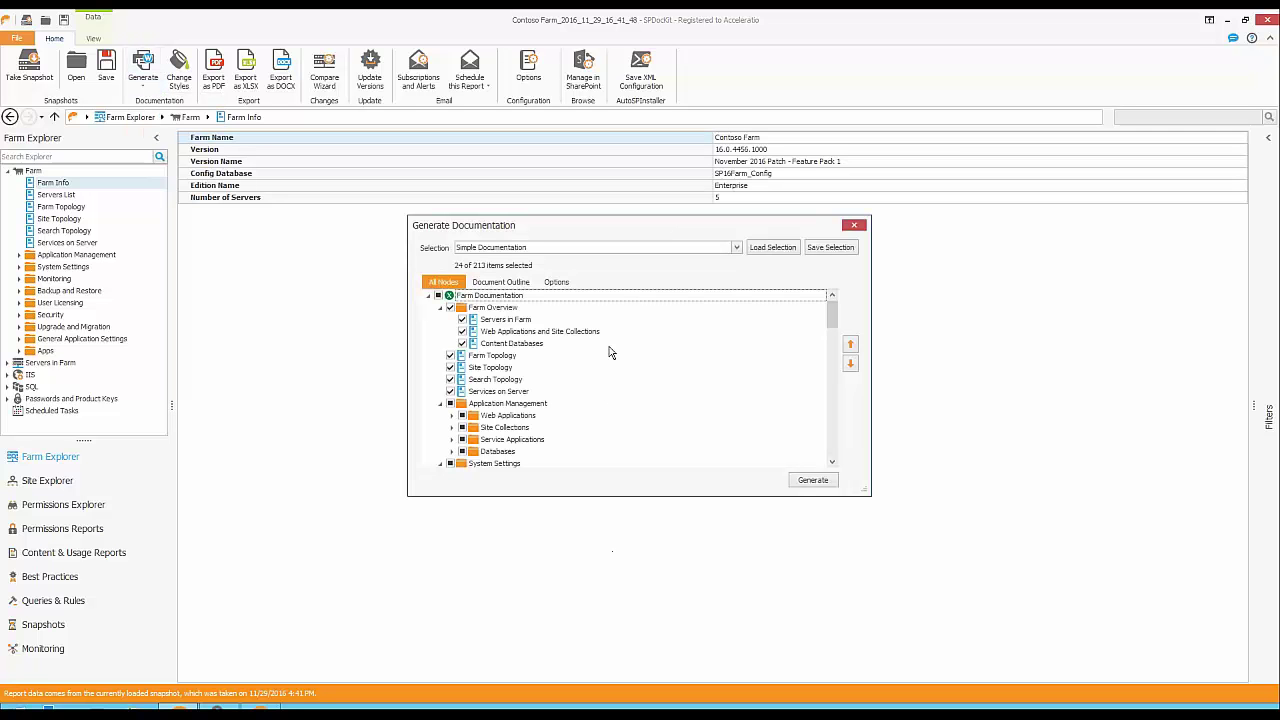
left_click(810, 480)
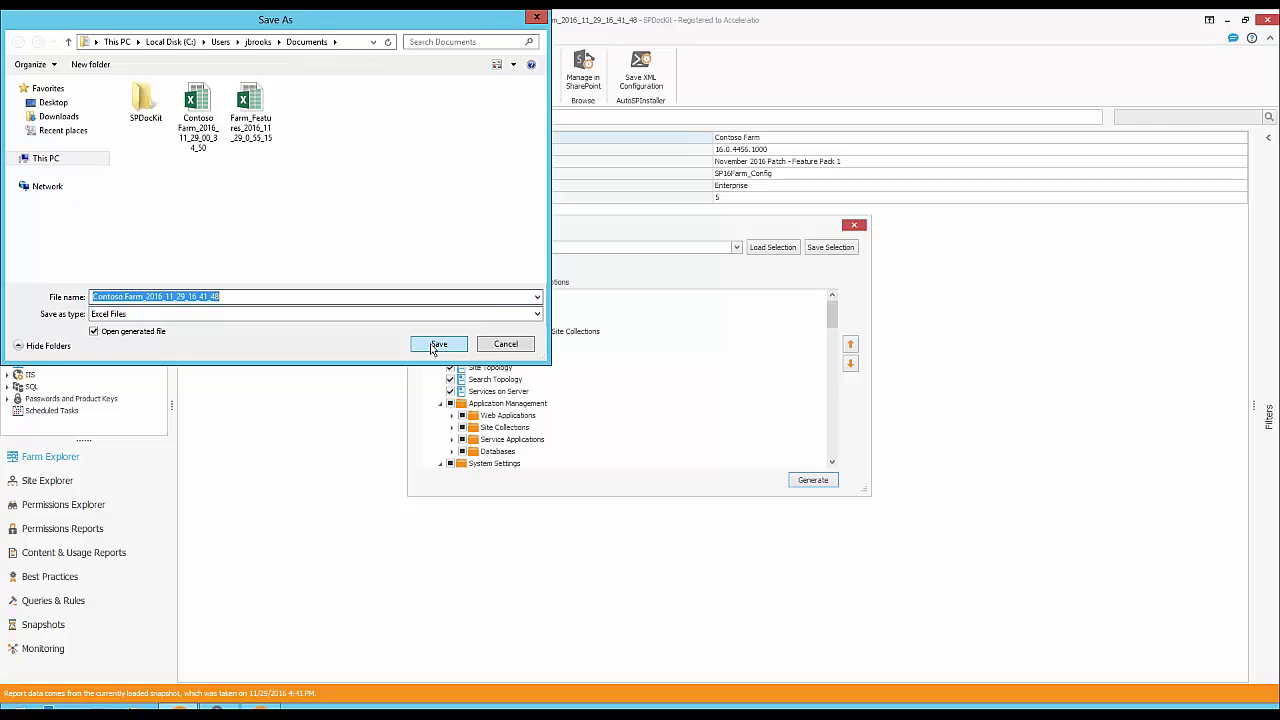
left_click(436, 345)
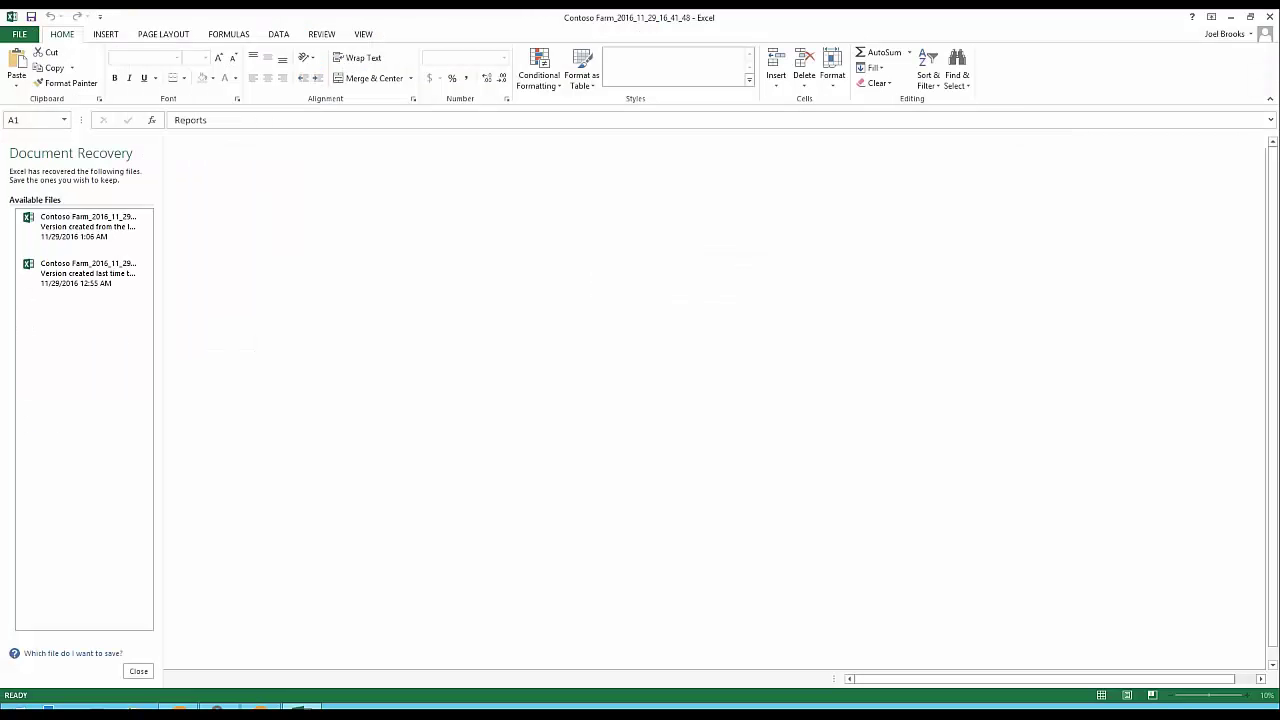
Dismiss Excel's recovered files and open the Web Applications List sheet, widening its URL and Display Name columns to show their contents.
left_click(138, 671)
left_click(336, 214)
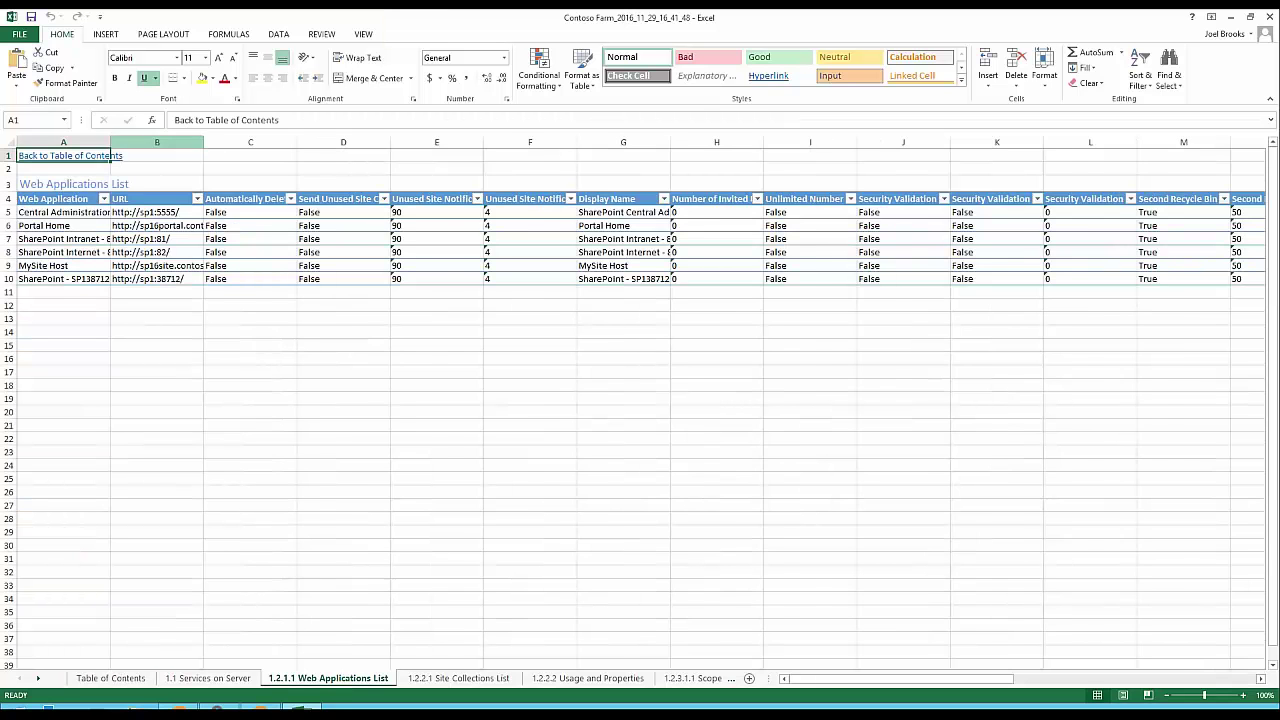
double_click(205, 144)
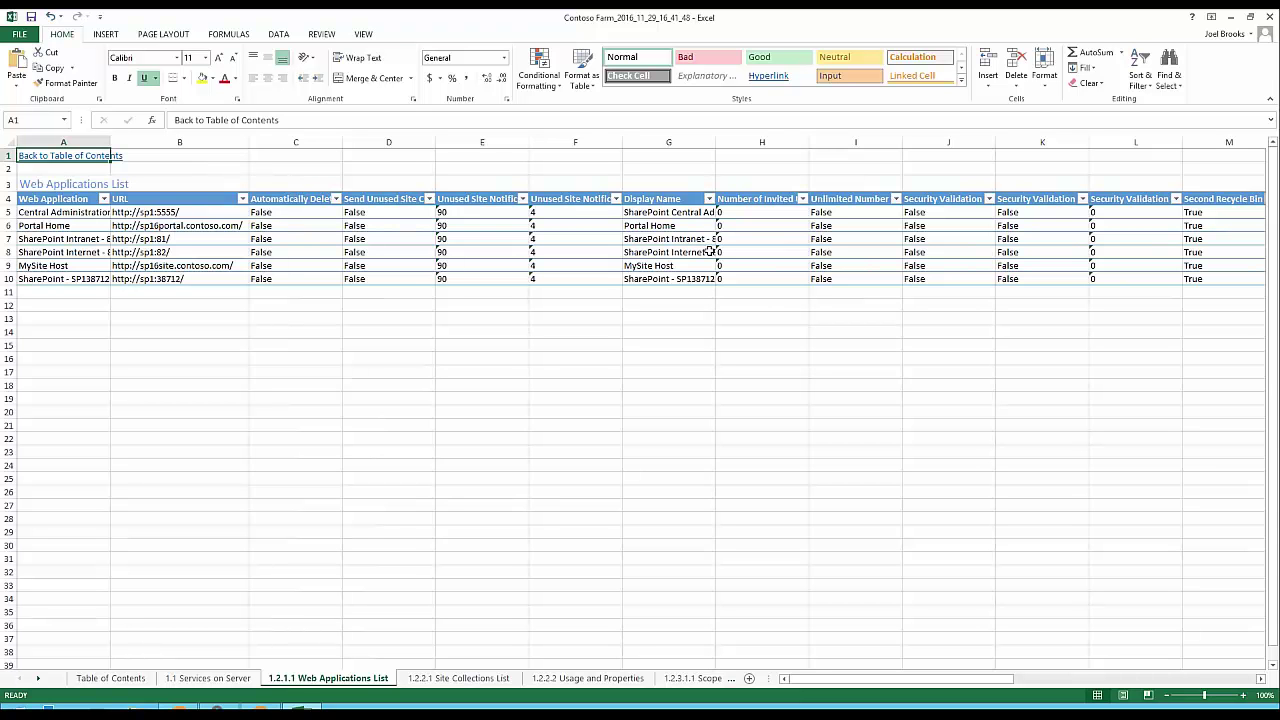
left_click_drag(716, 150, 808, 150)
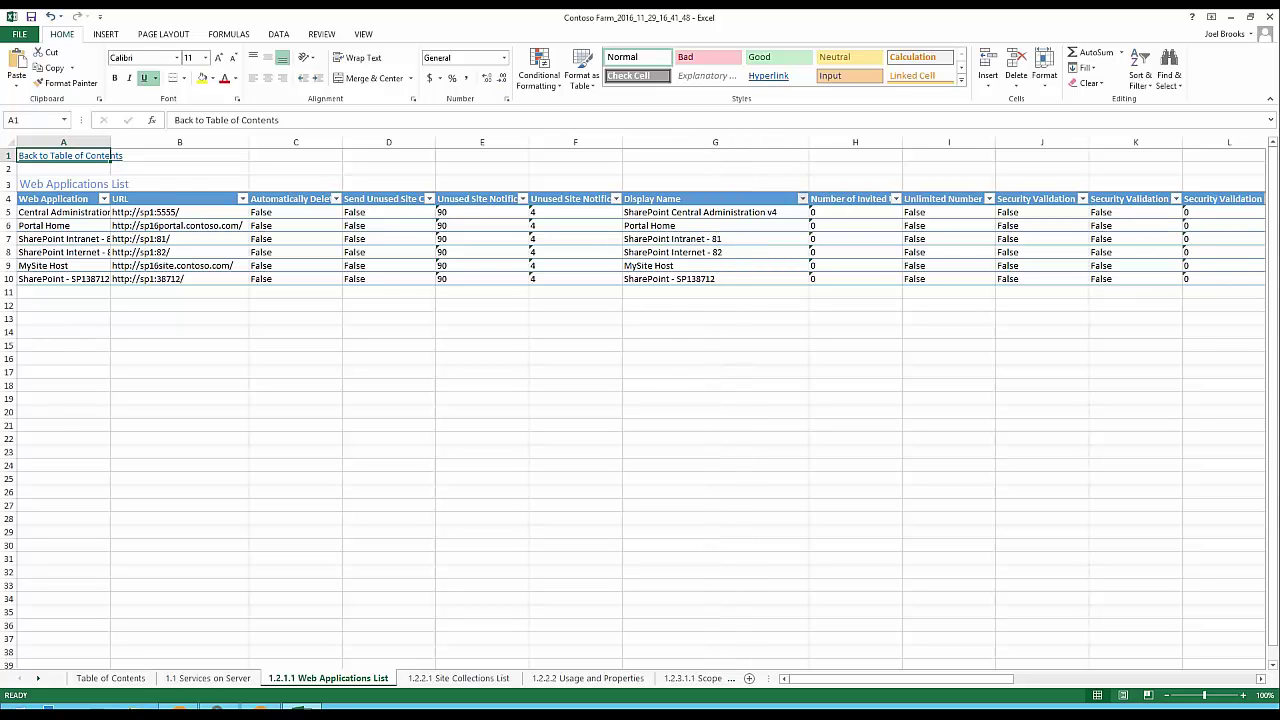
Filter the Web Applications List to the display name SharePoint Central Administration v4 and fit the Web Application column to its contents.
left_click(802, 198)
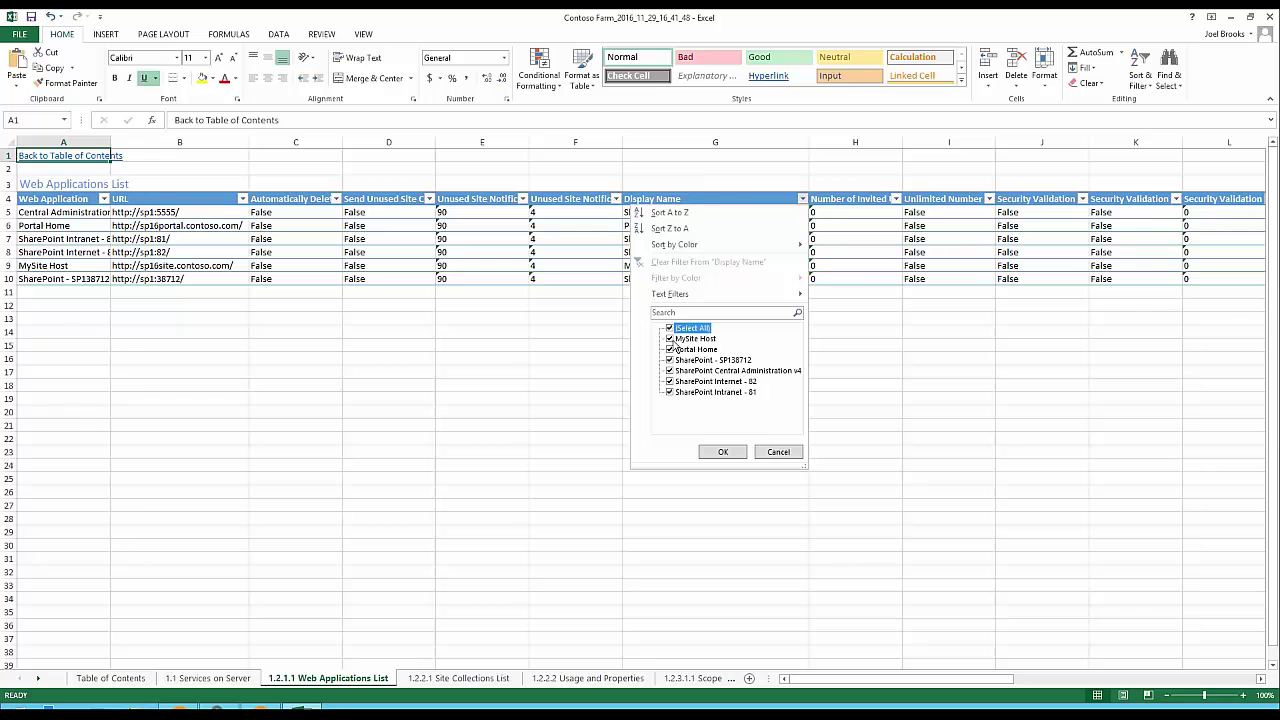
left_click(722, 451)
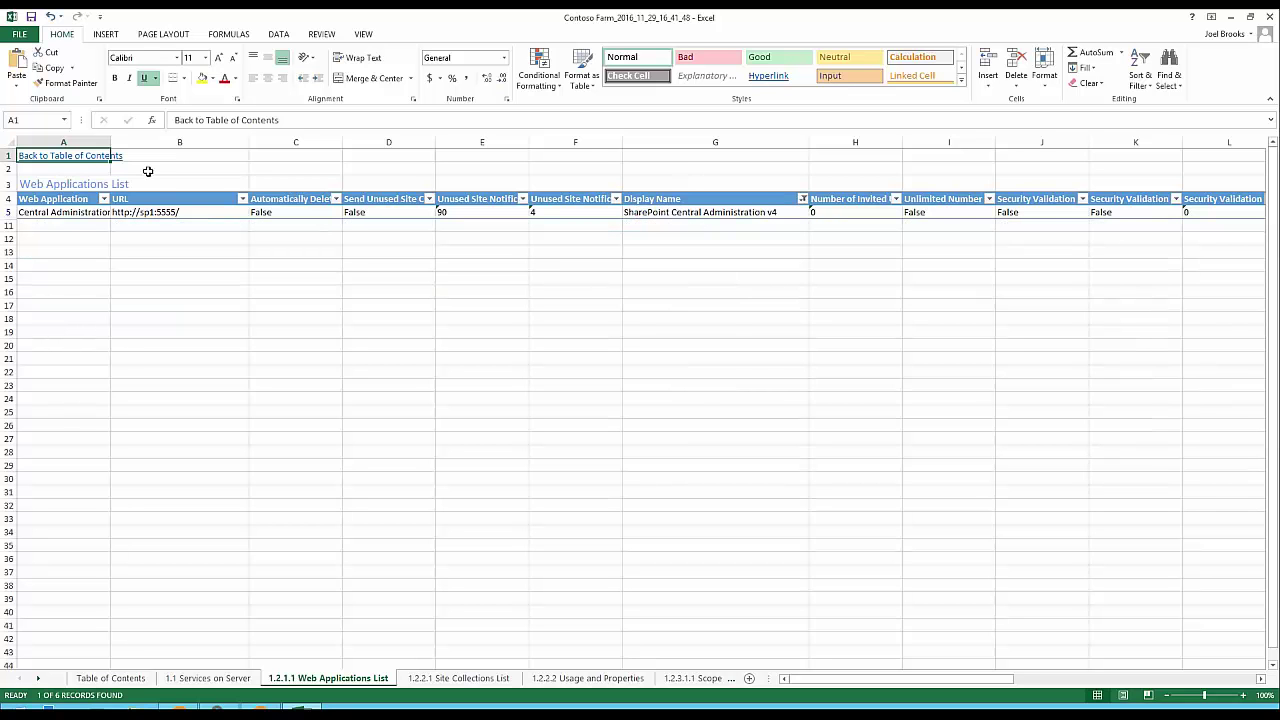
double_click(110, 142)
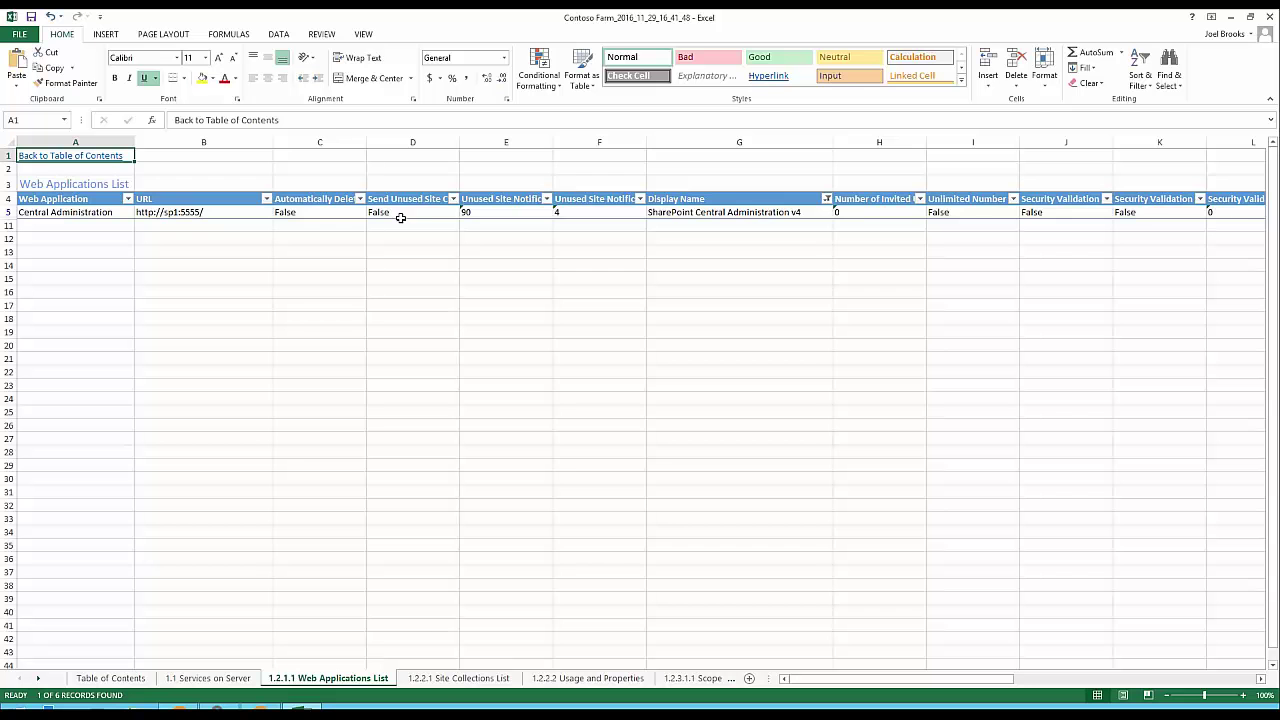
Fit the Title, Url and Database columns on the Site Collections List sheet and close the workbook without saving.
left_click(448, 681)
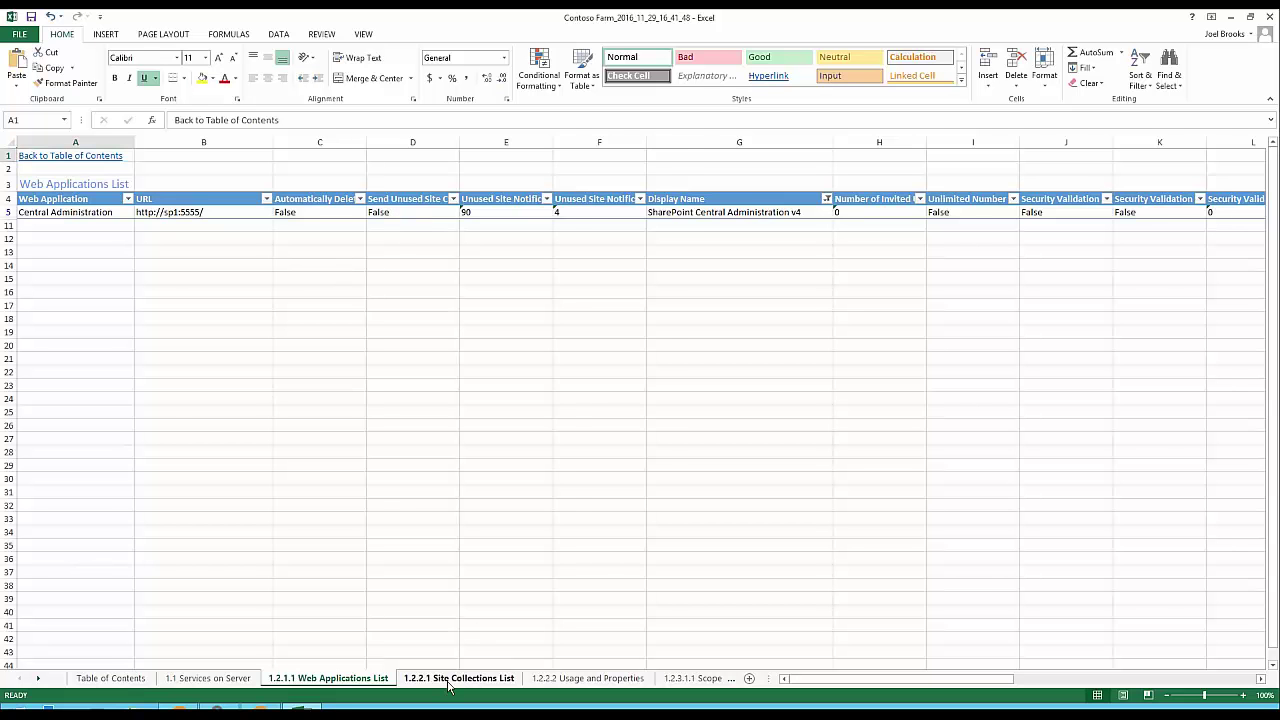
left_click_drag(205, 139, 205, 139)
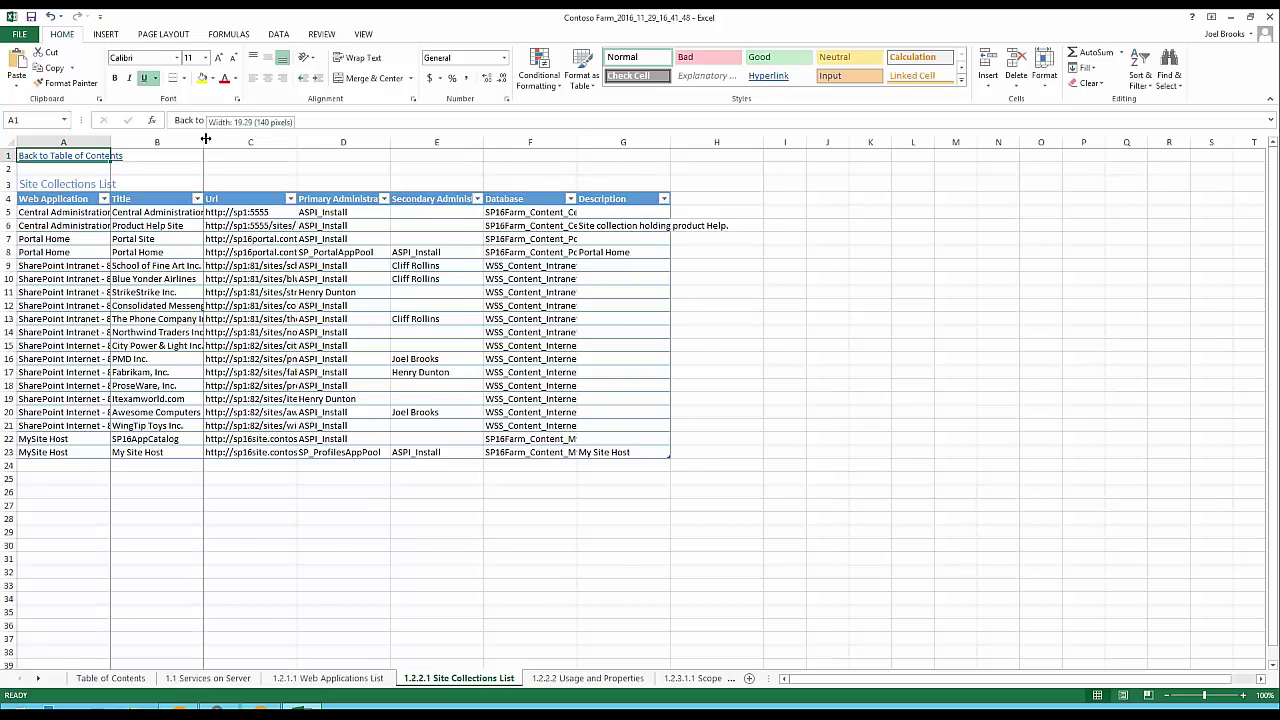
double_click(205, 139)
double_click(331, 139)
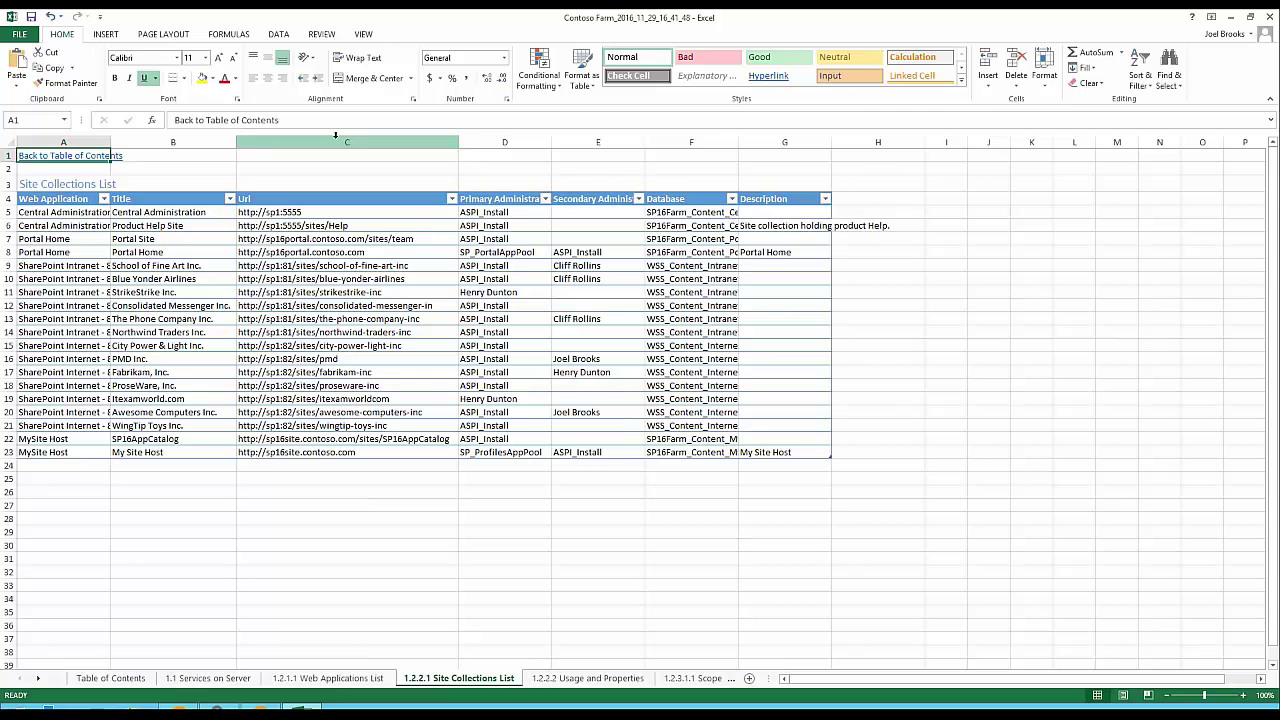
double_click(738, 141)
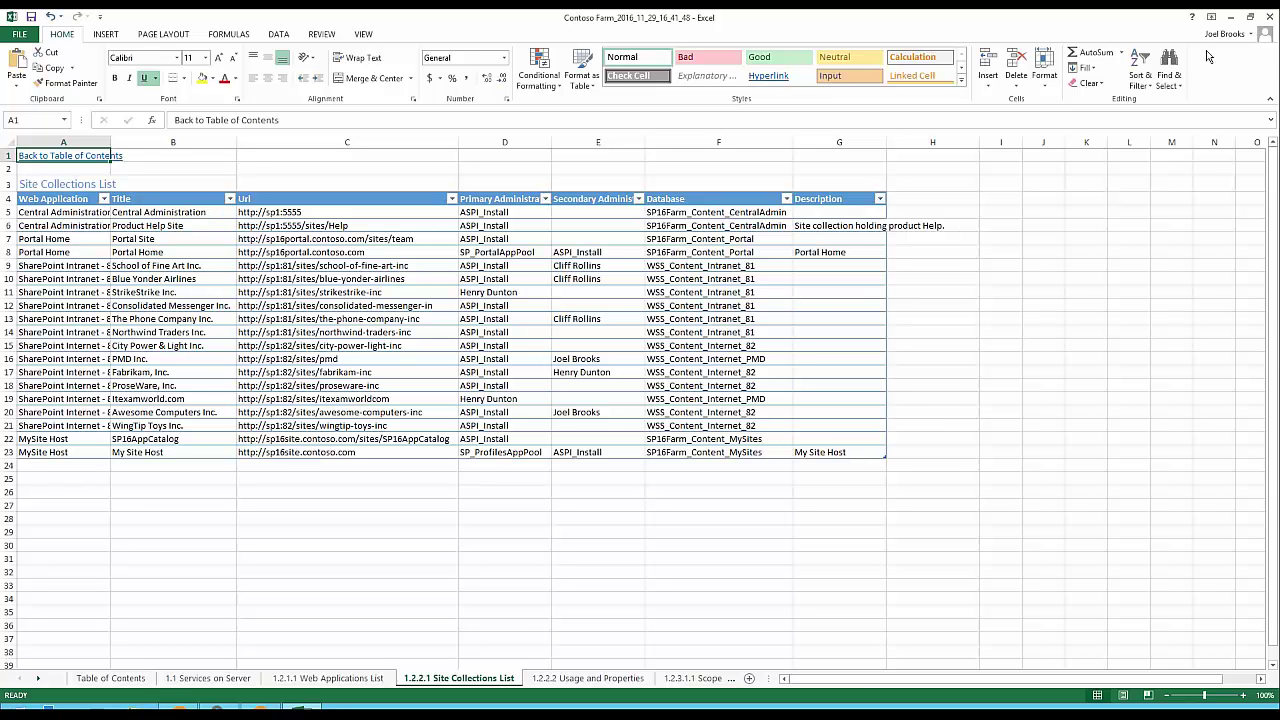
left_click(1268, 18)
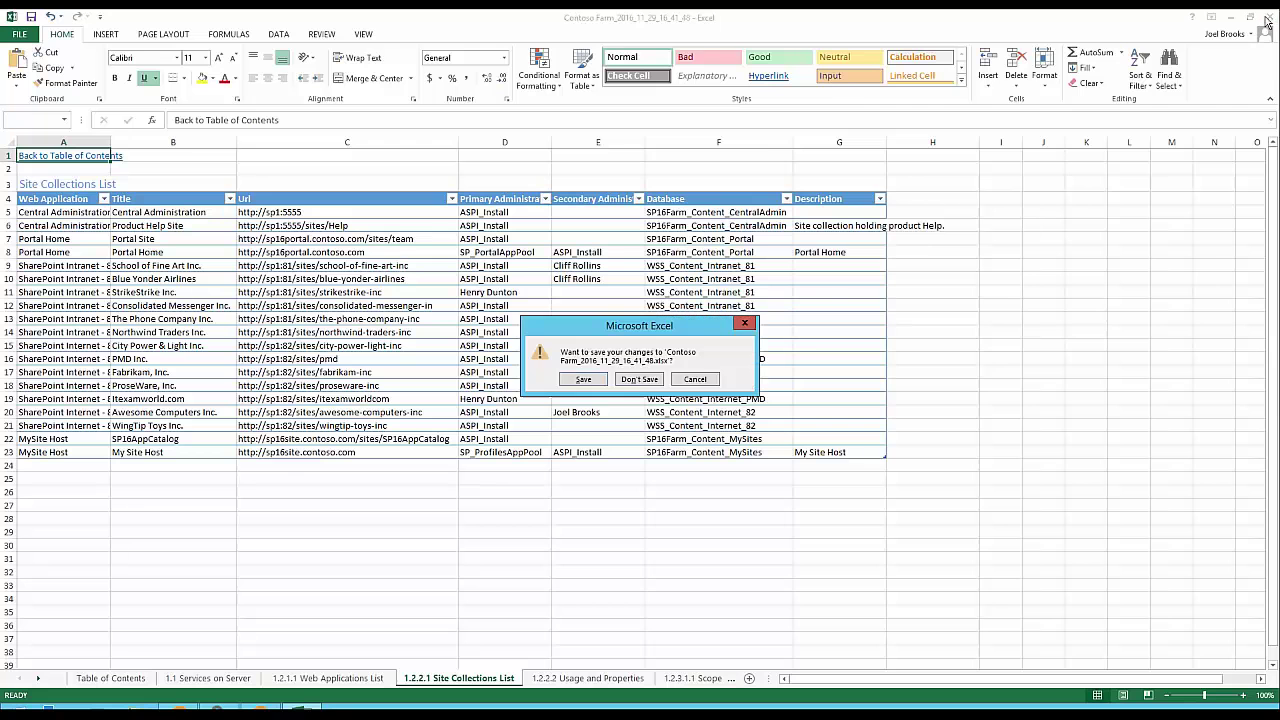
left_click(648, 384)
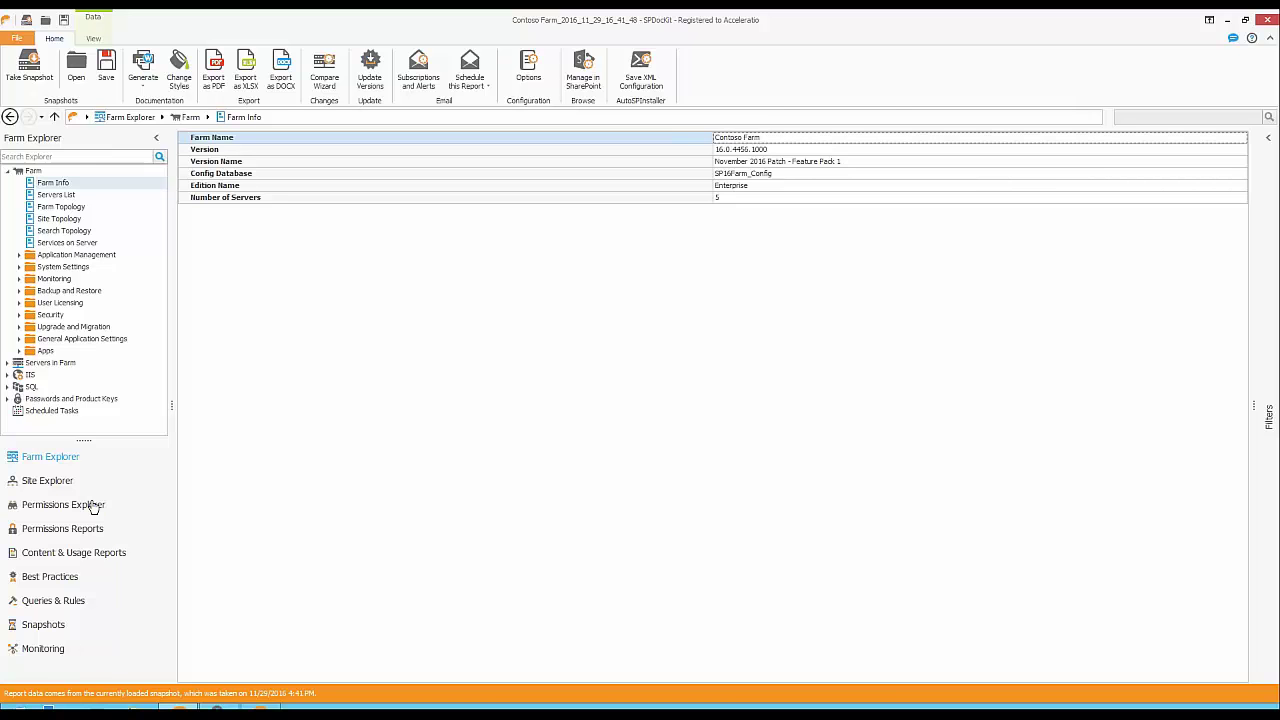
Examine the live People Picker Settings of the SharePoint Internet - 82 web application in Site Explorer.
left_click(91, 505)
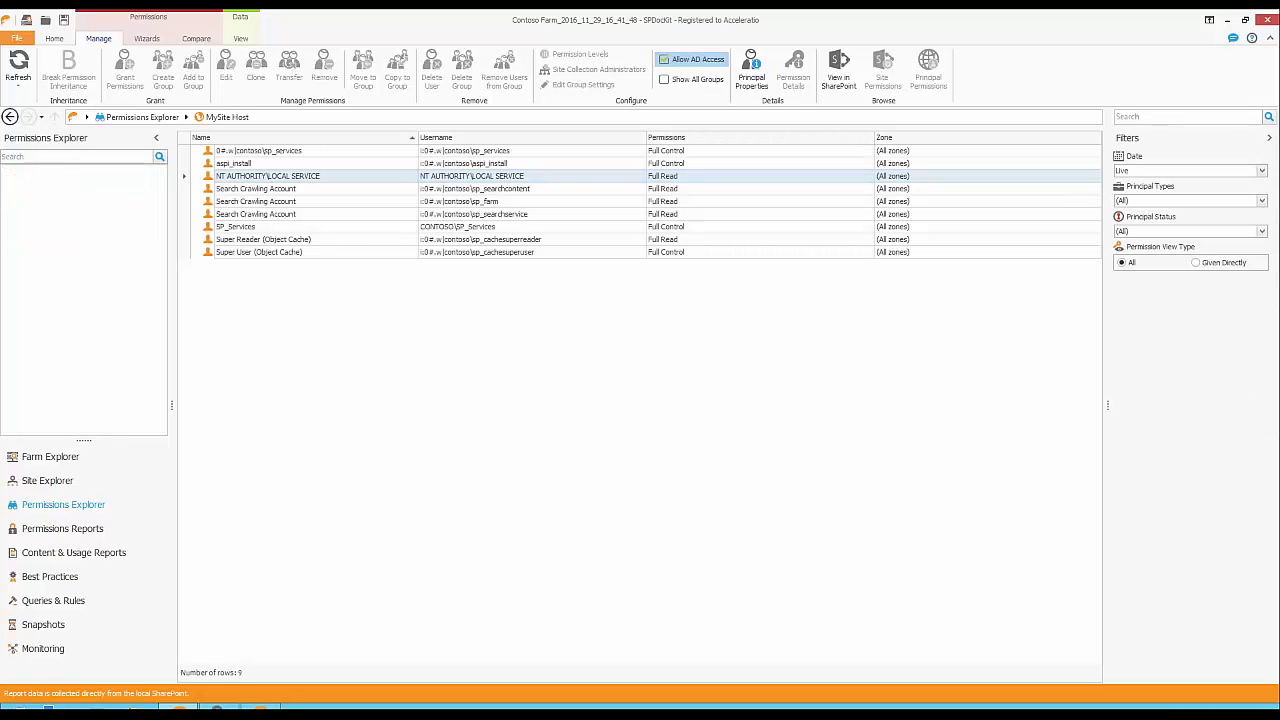
left_click(49, 483)
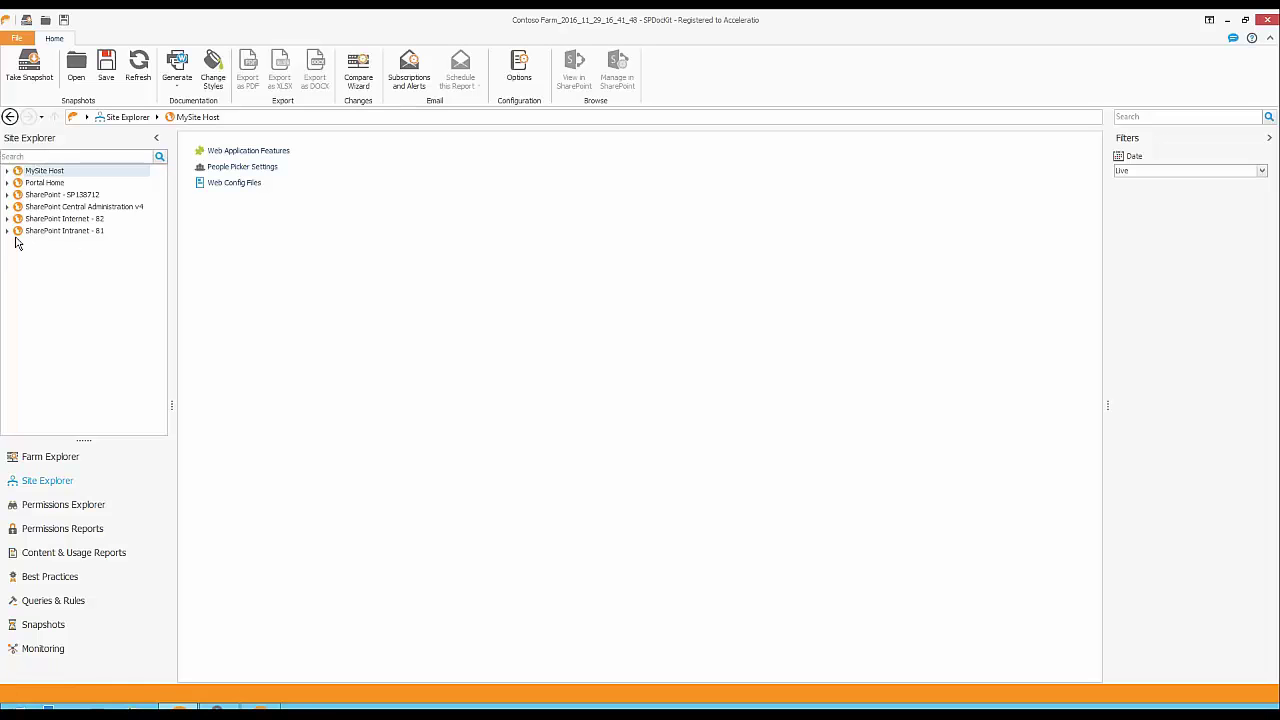
left_click(8, 232)
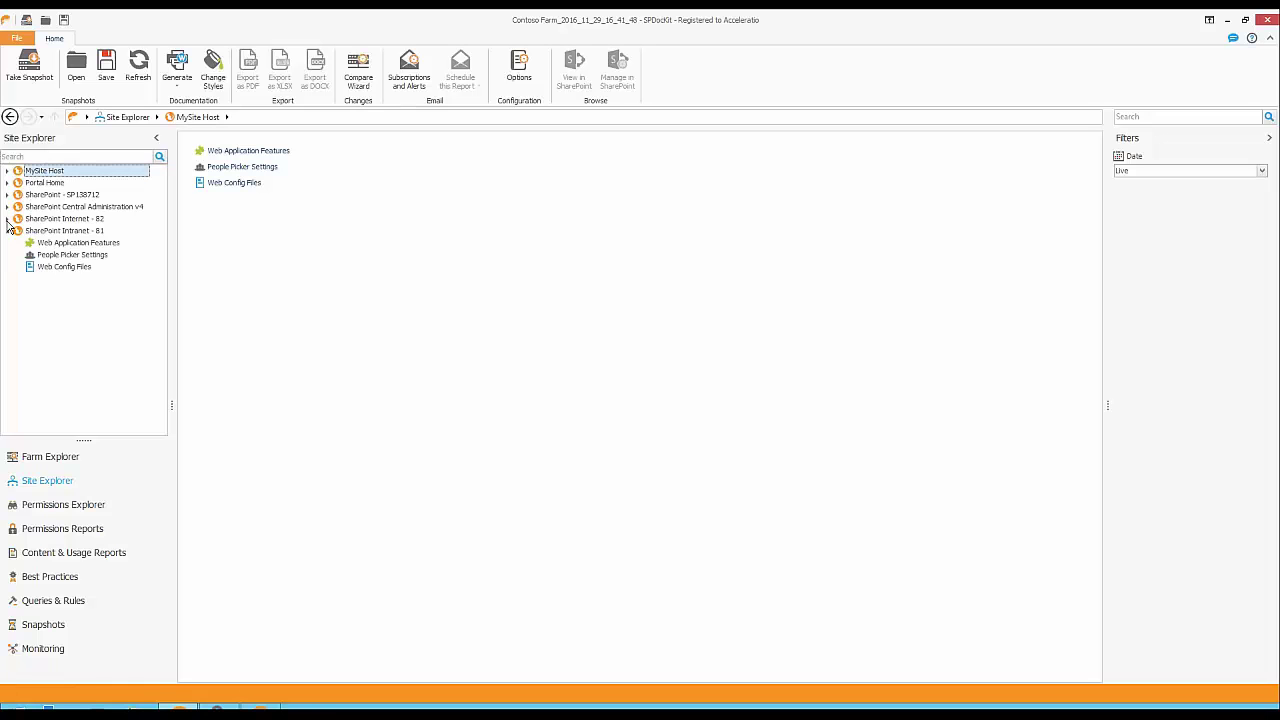
left_click(8, 219)
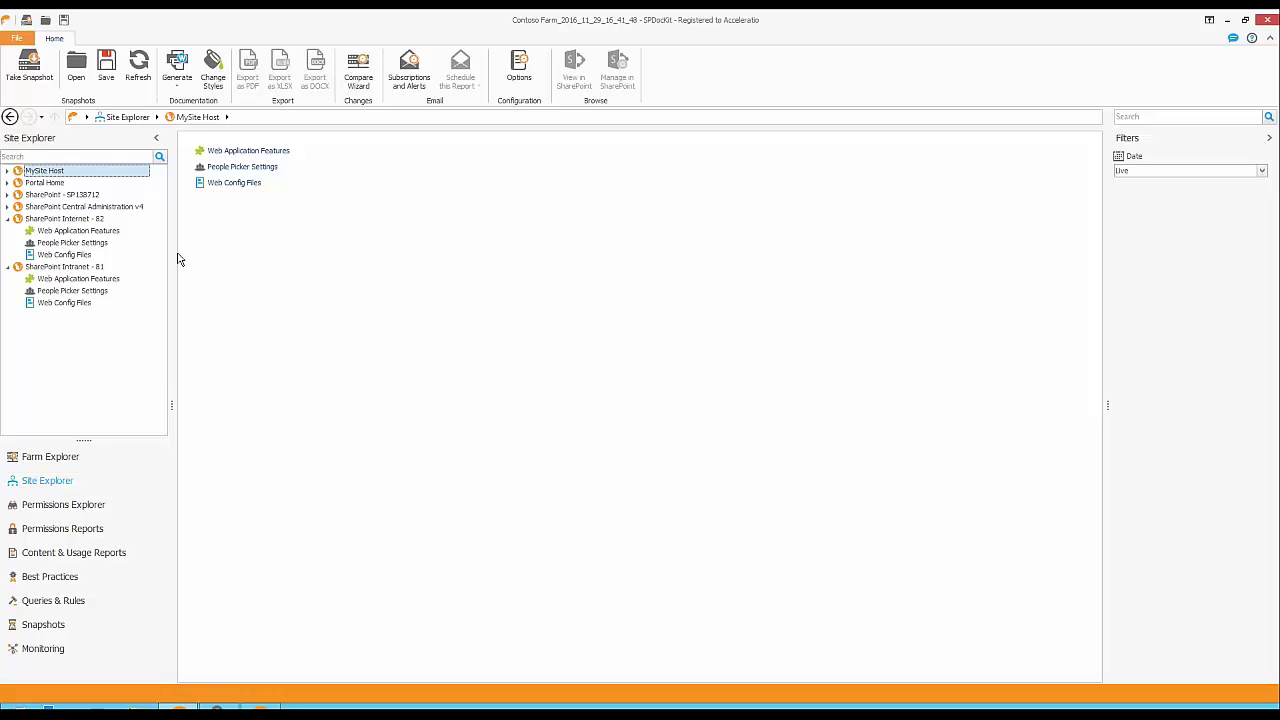
left_click_drag(172, 244, 191, 244)
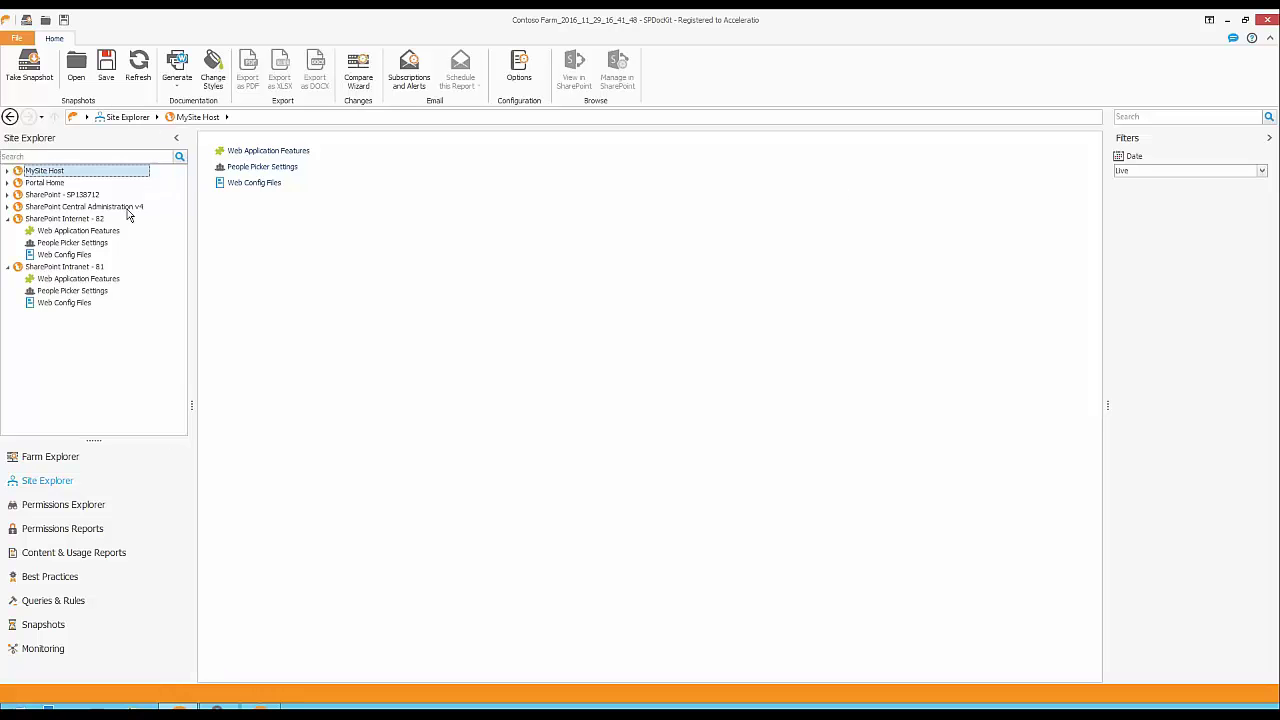
left_click(91, 244)
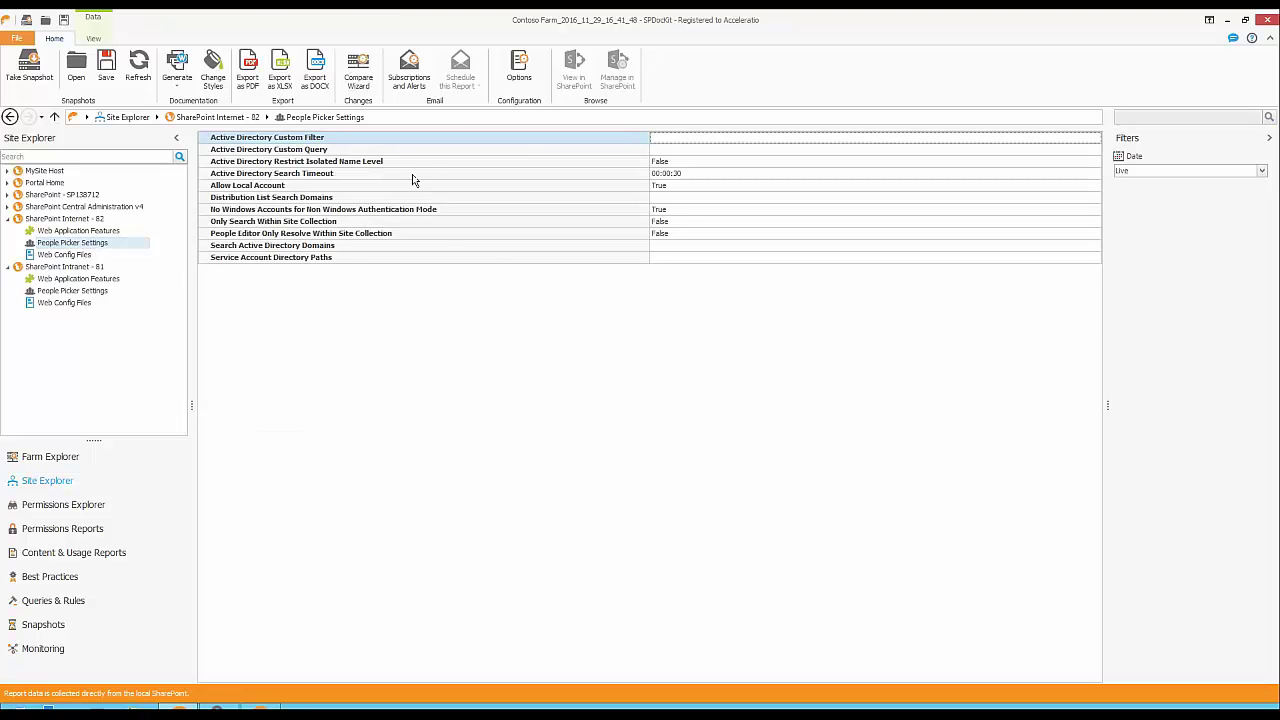
Open the manual Contoso Farm snapshot dated 11/29/2016 12:23 AM from the snapshots list.
left_click(44, 626)
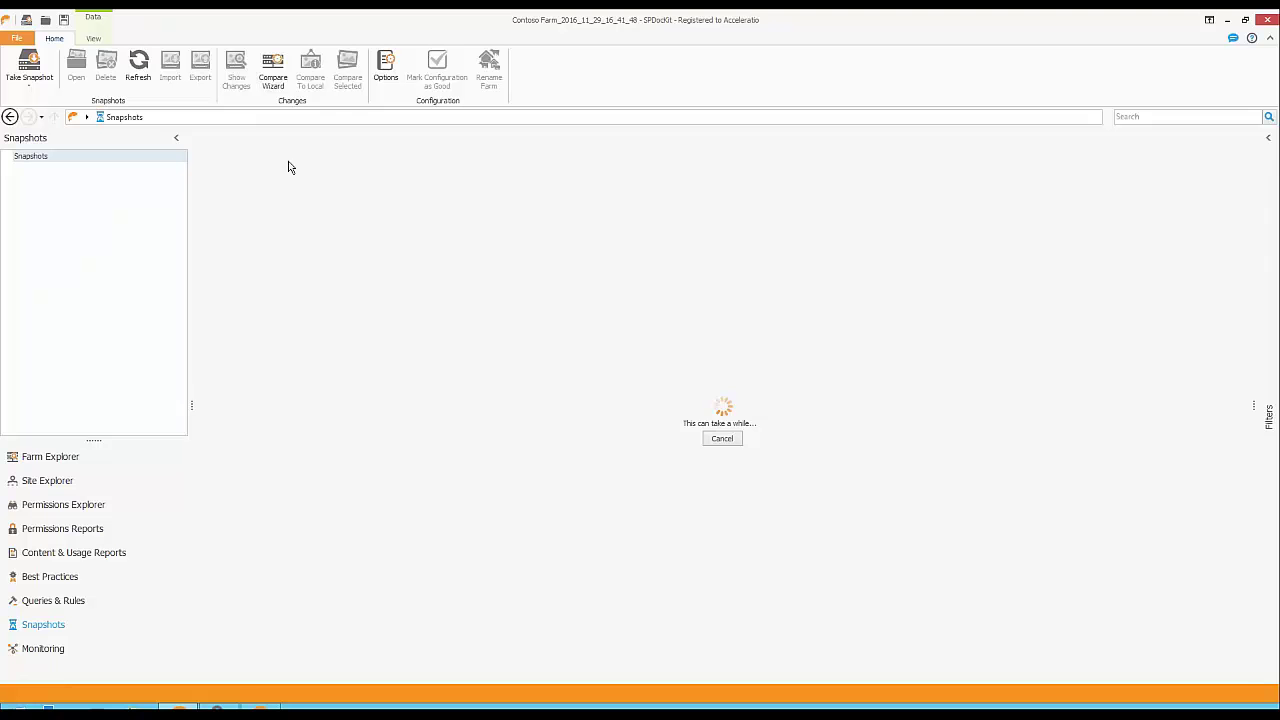
left_click(246, 192)
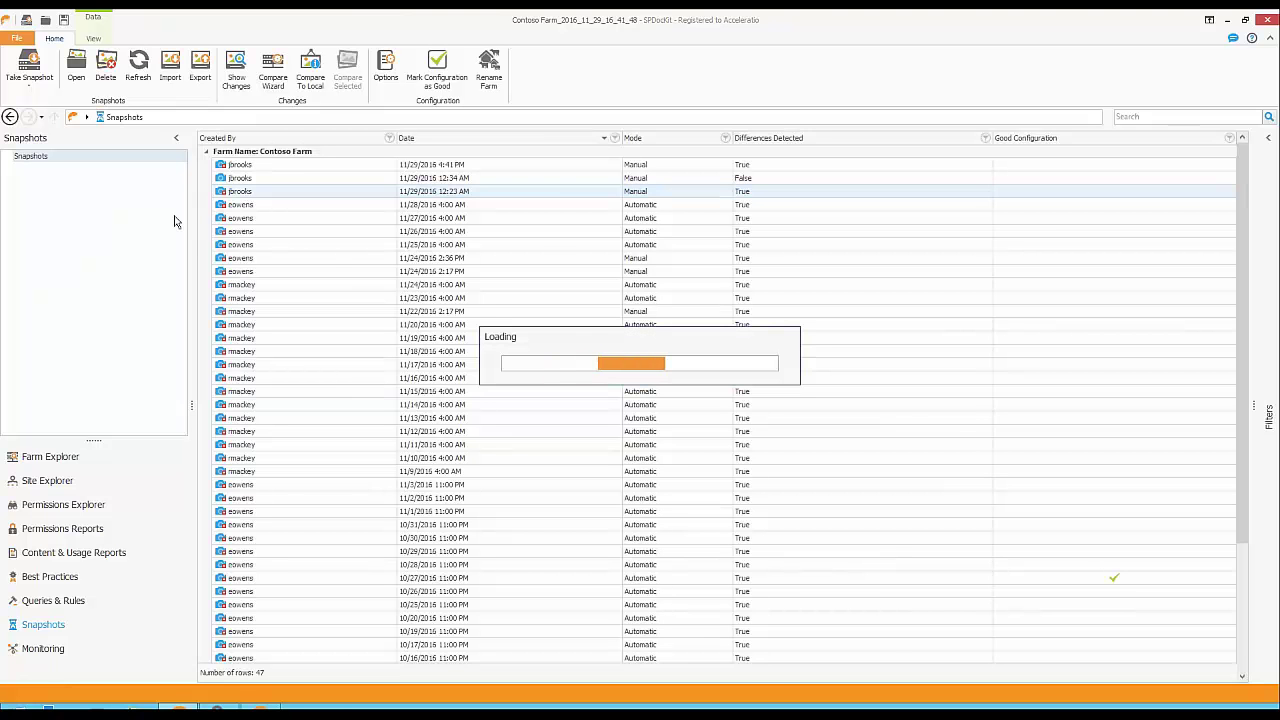
Examine the live Web Application Features, People Picker Settings and Web Config Files of the Portal Home web application in Site Explorer.
left_click(50, 489)
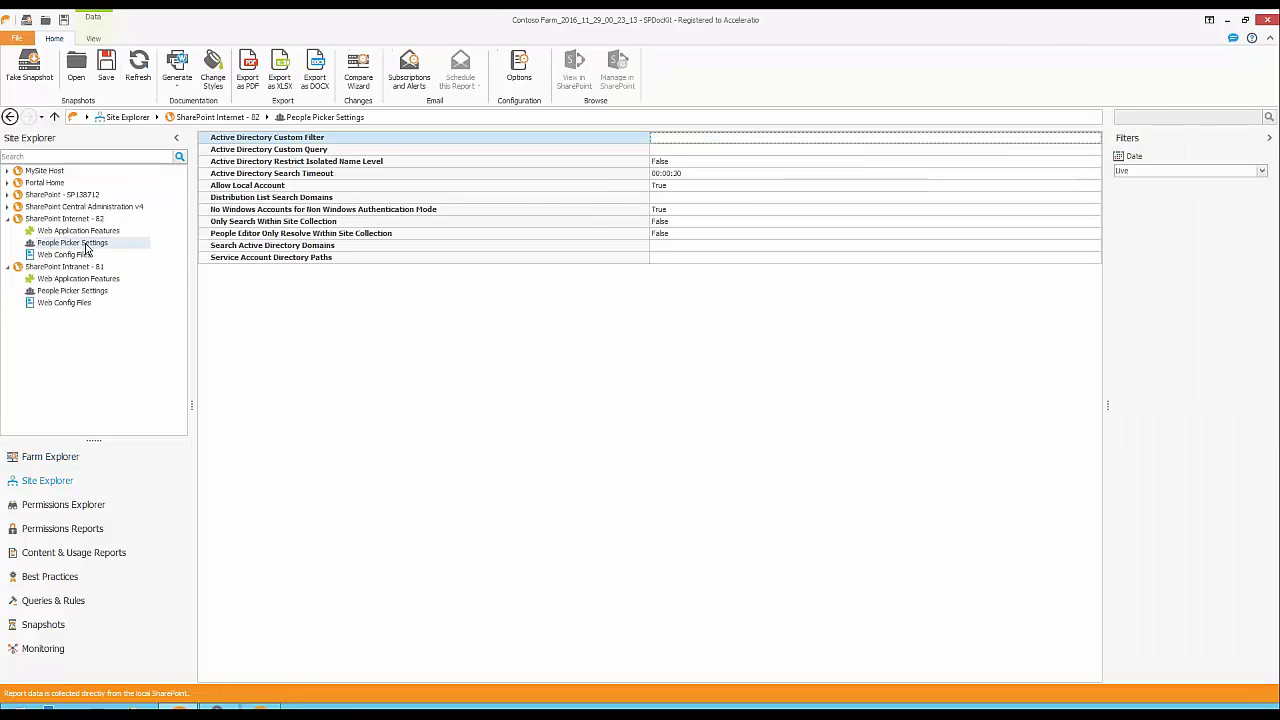
left_click(8, 218)
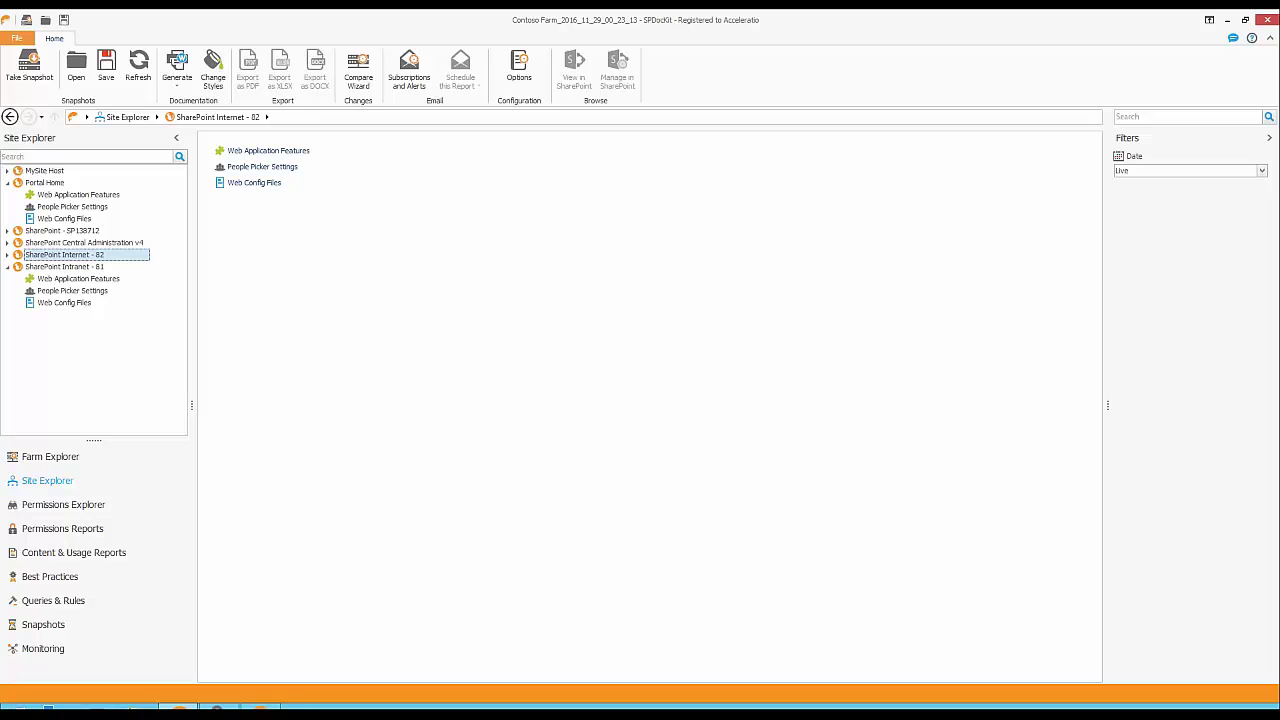
left_click(84, 197)
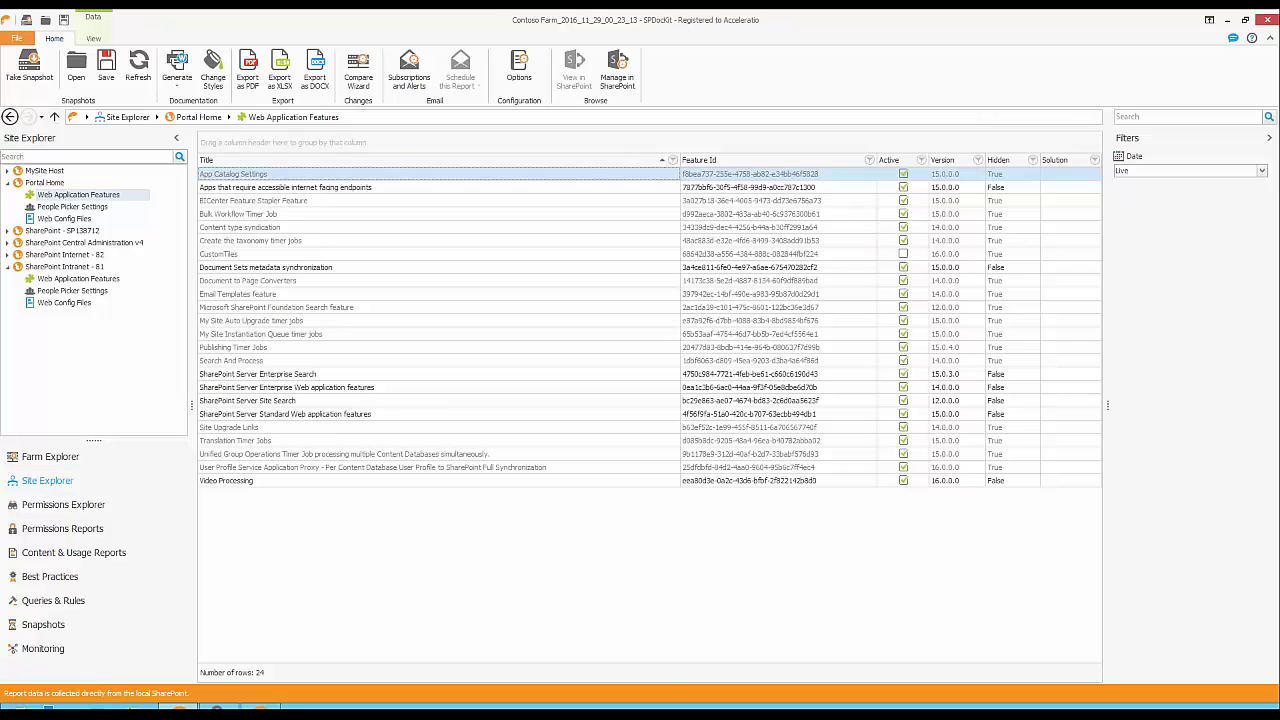
left_click(63, 207)
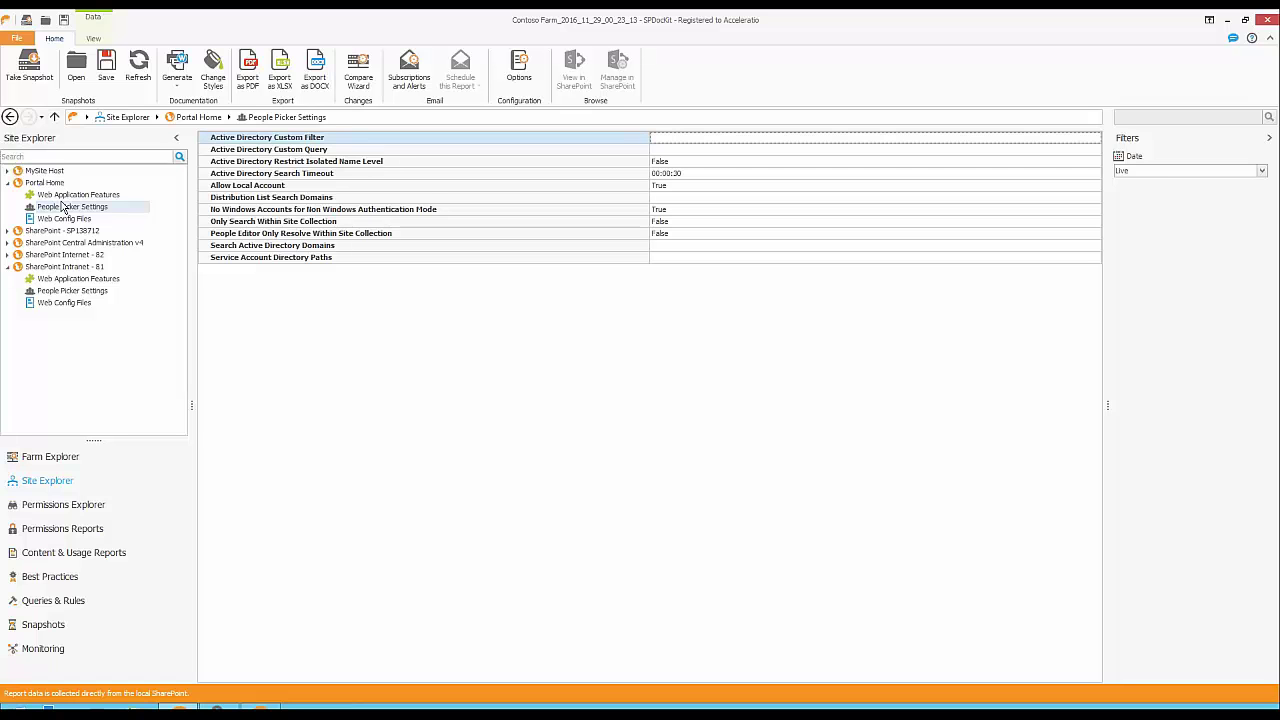
left_click(52, 220)
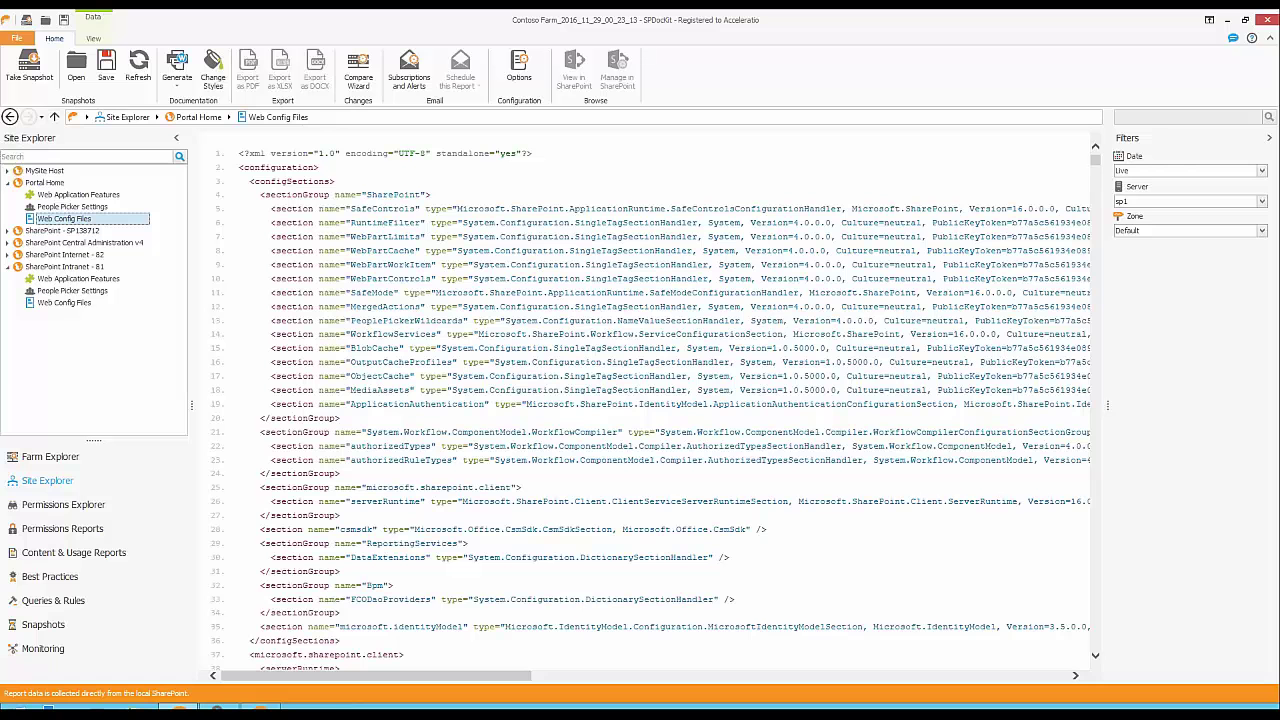
Examine the Farm Info and Farm Topology of the loaded snapshot in Farm Explorer.
left_click(50, 456)
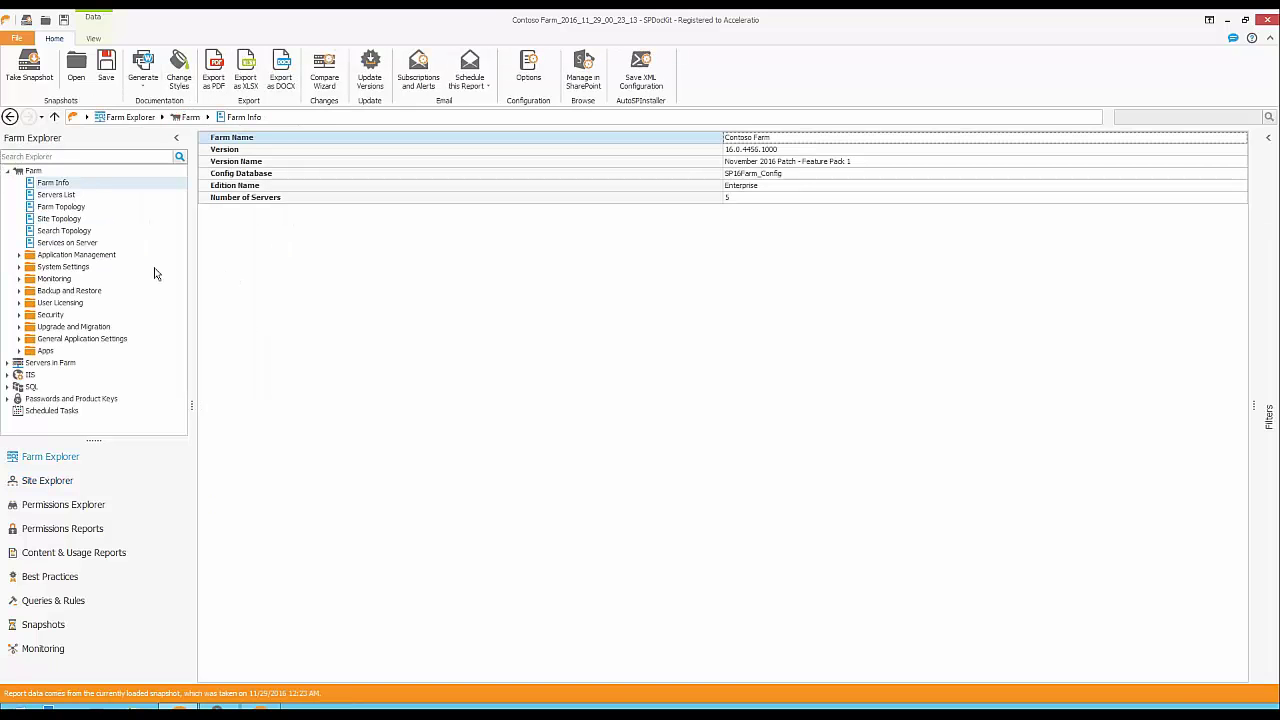
left_click(781, 163)
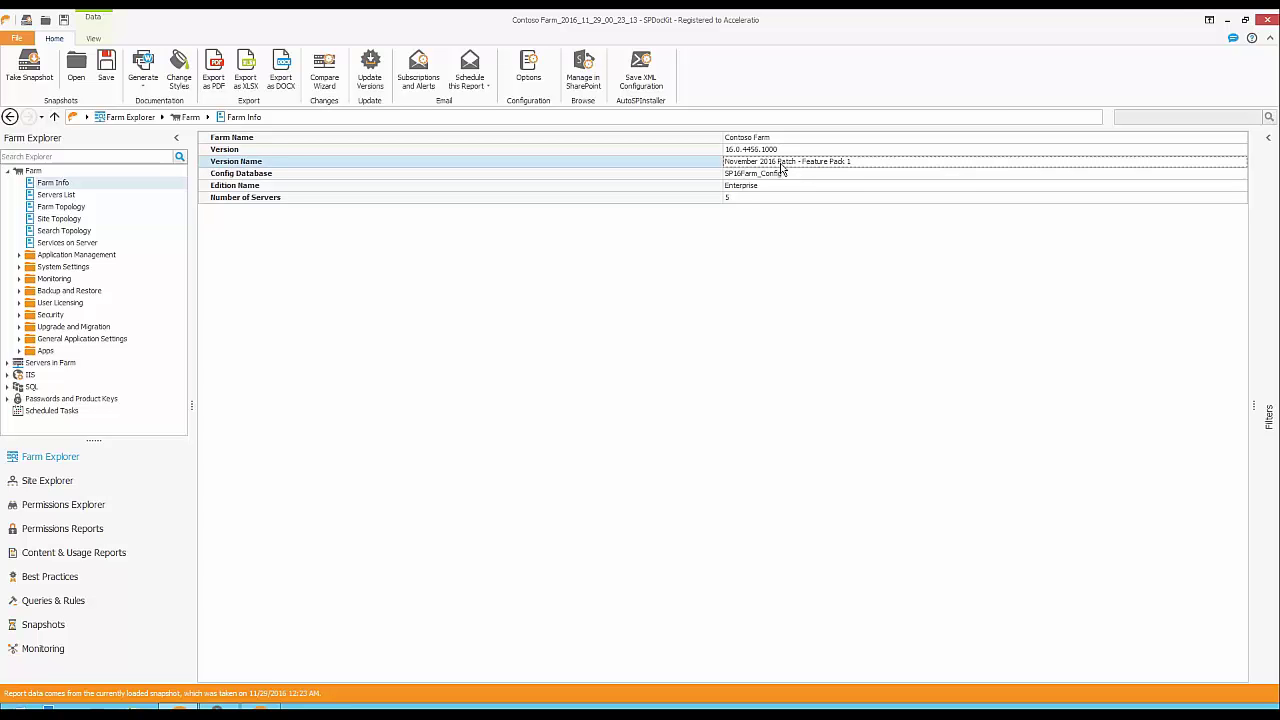
left_click(72, 207)
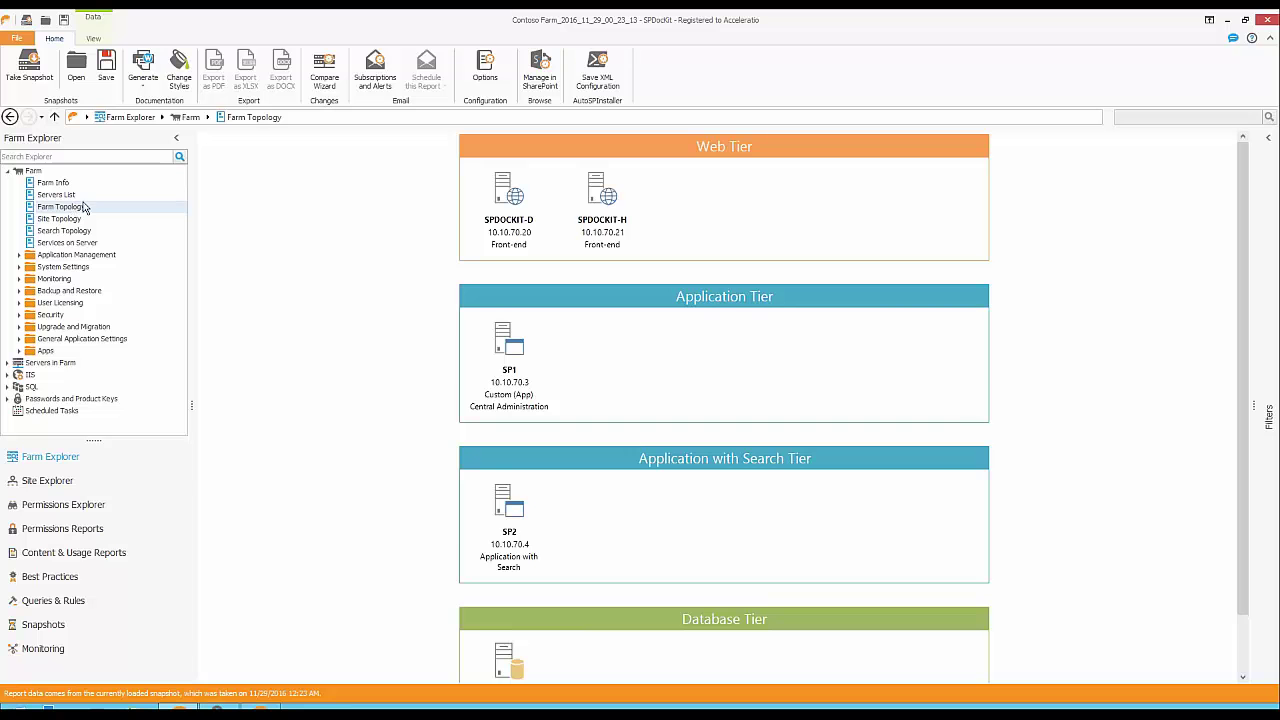
scroll(585, 563, "down", 1)
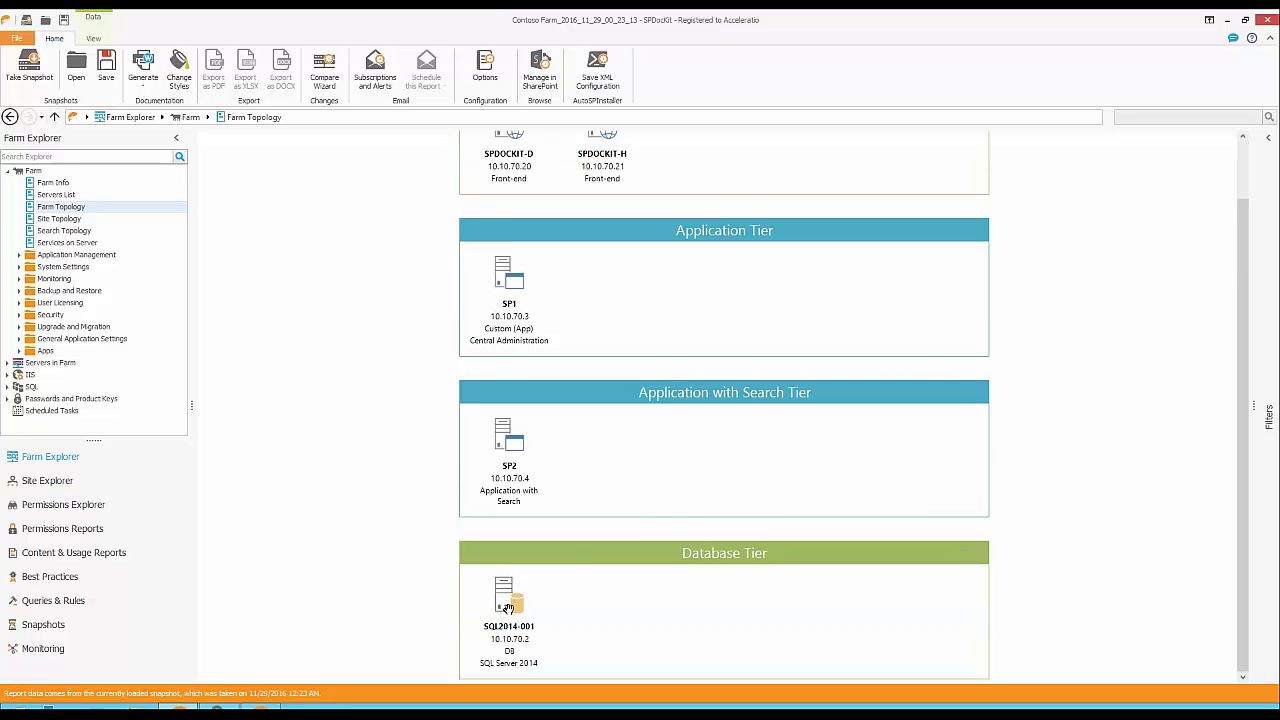
scroll(580, 468, "up", 1)
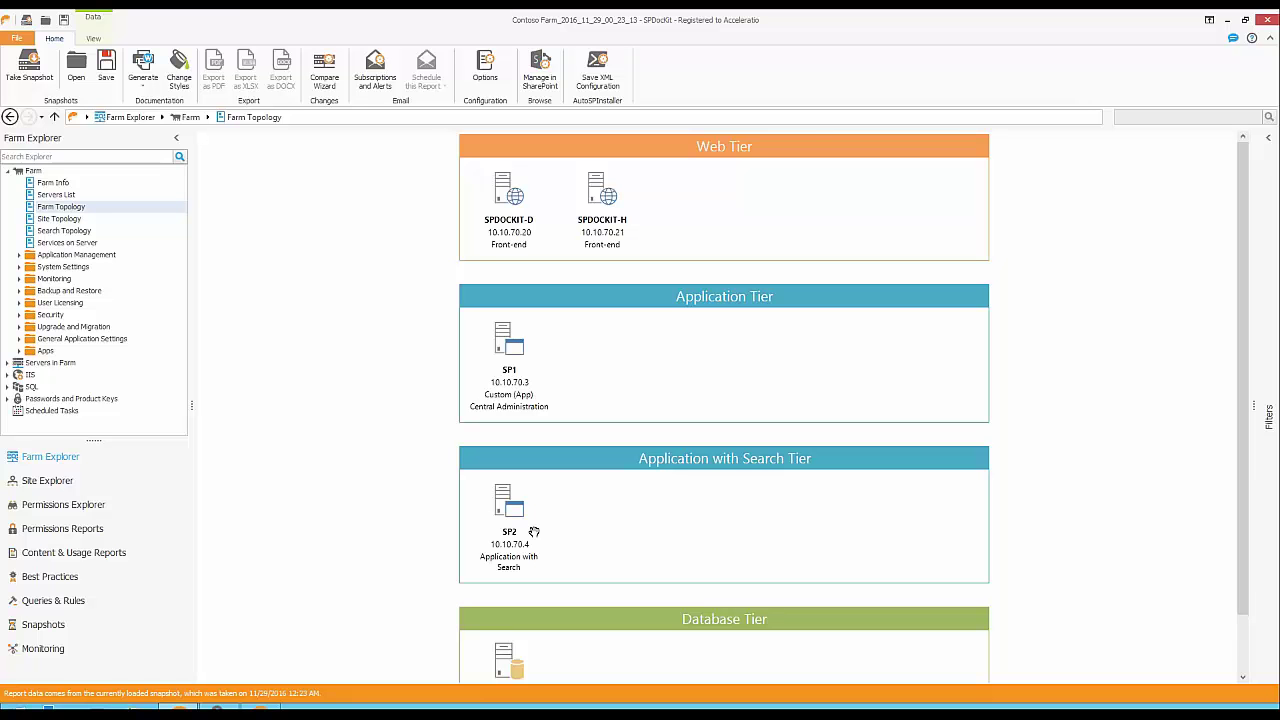
Open the Administrative Actions report in Permissions Reports and inspect the status of the second Administration.ContentDatabase.Set entry.
left_click(70, 502)
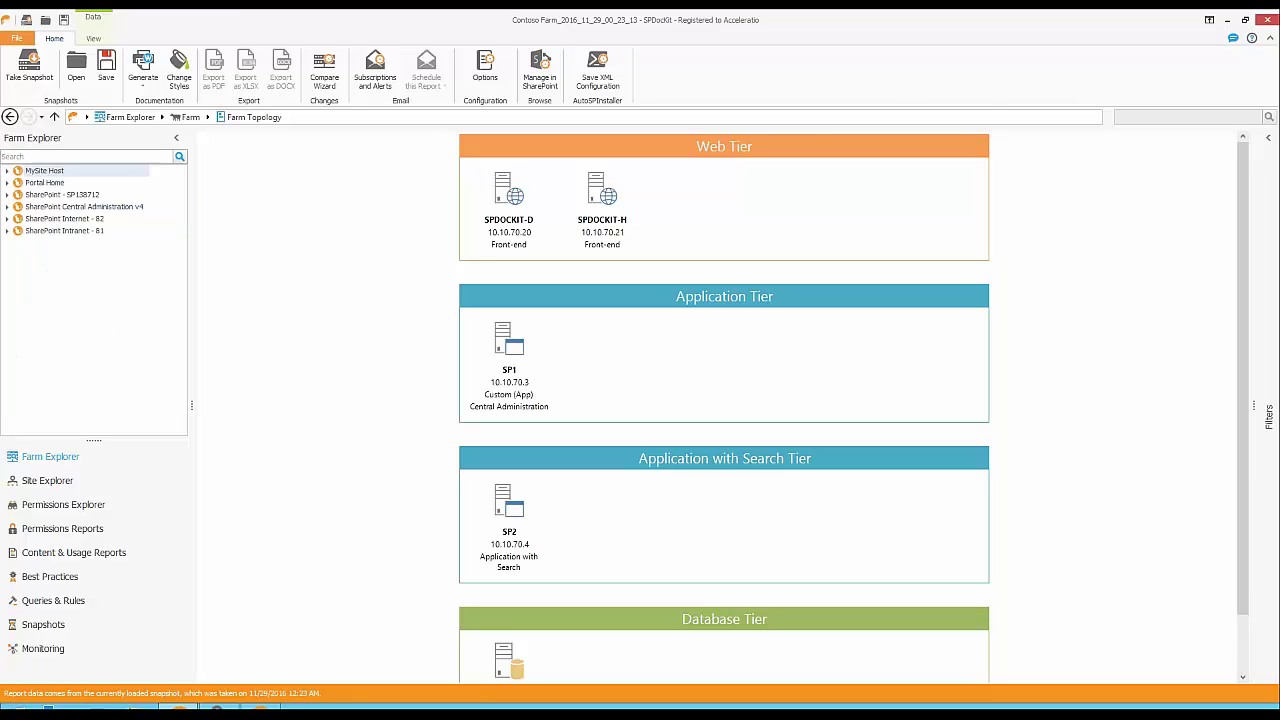
left_click(62, 528)
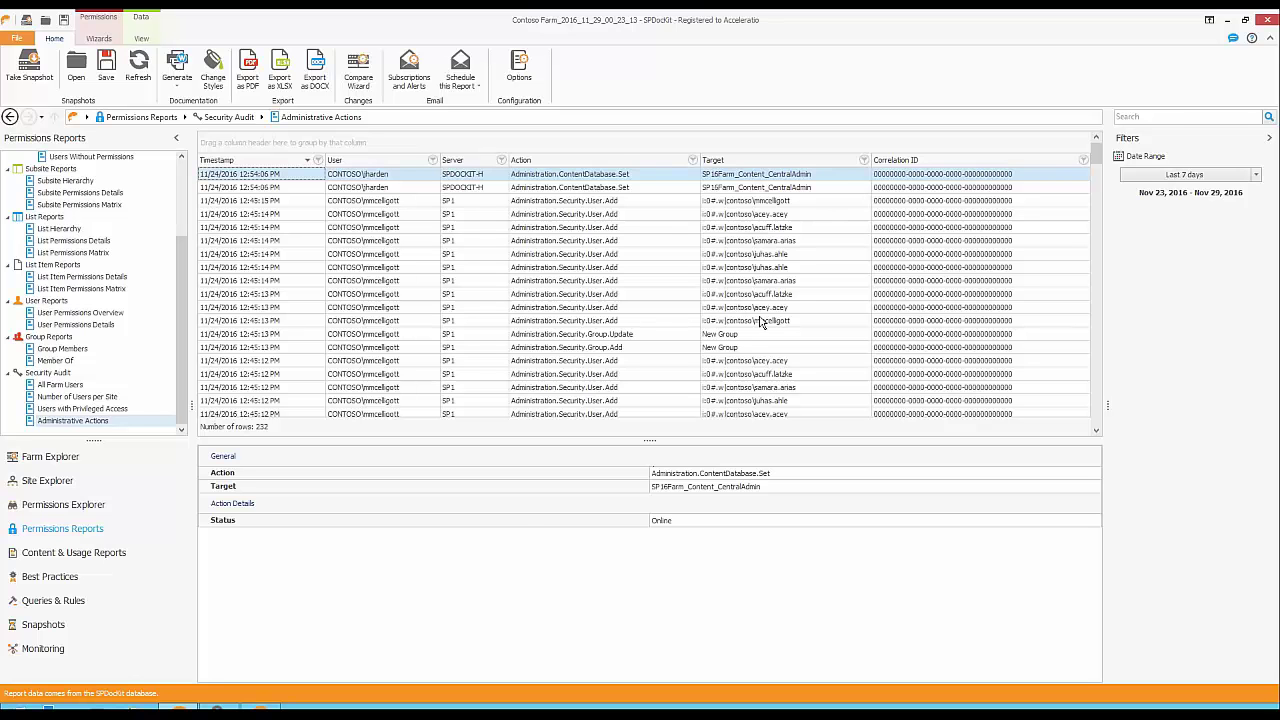
left_click(650, 188)
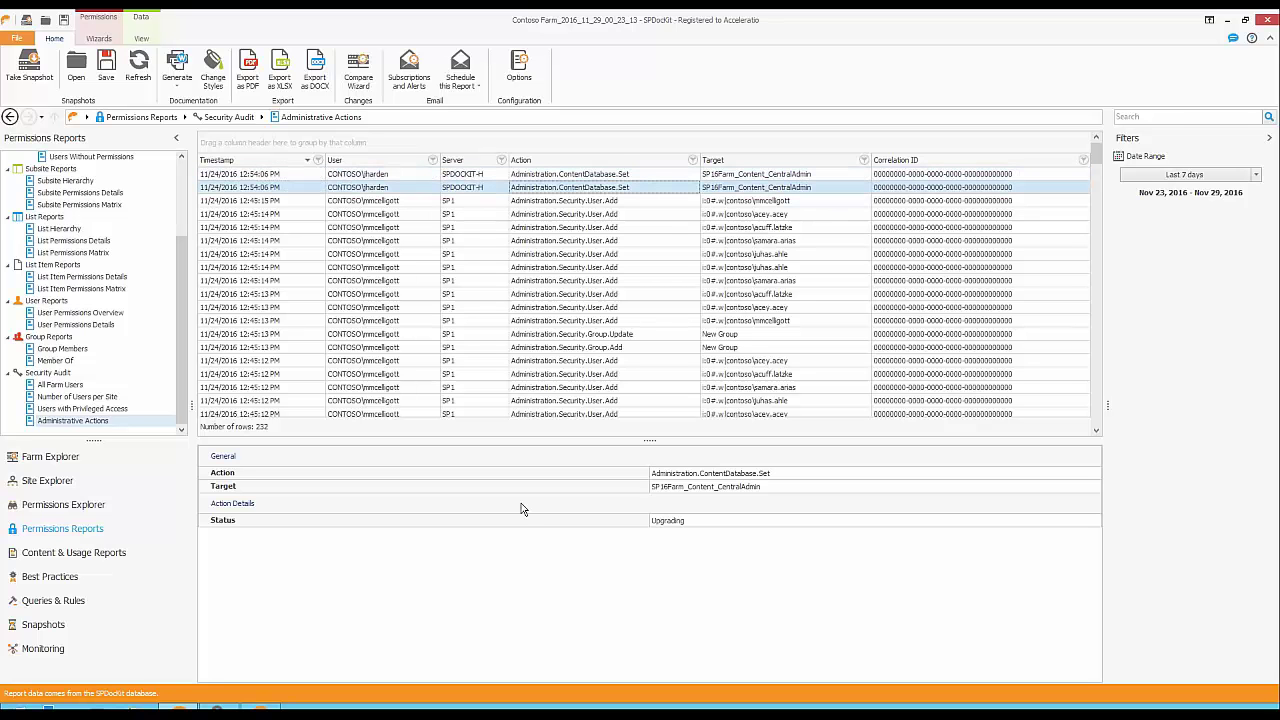
left_click(776, 523)
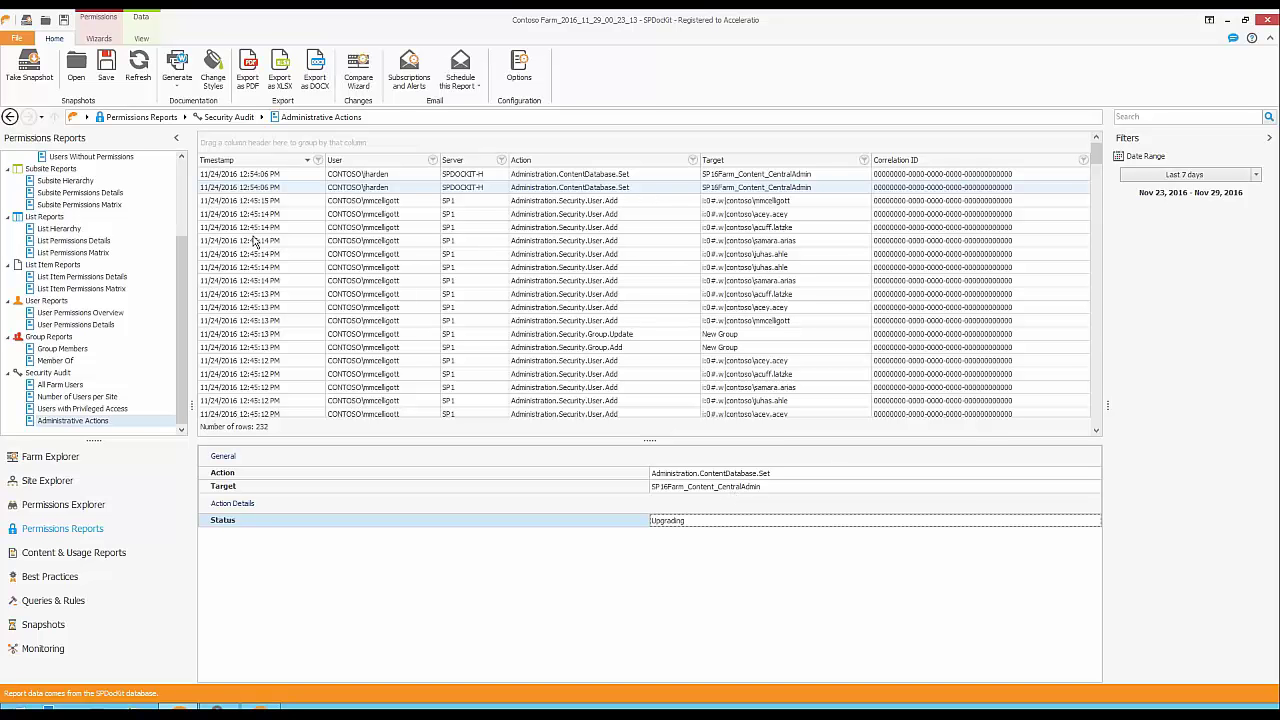
Examine the action details of the Administration.Security.User.Add entries down to the Administration.Security.Group.Update entry for New Group.
left_click(623, 202)
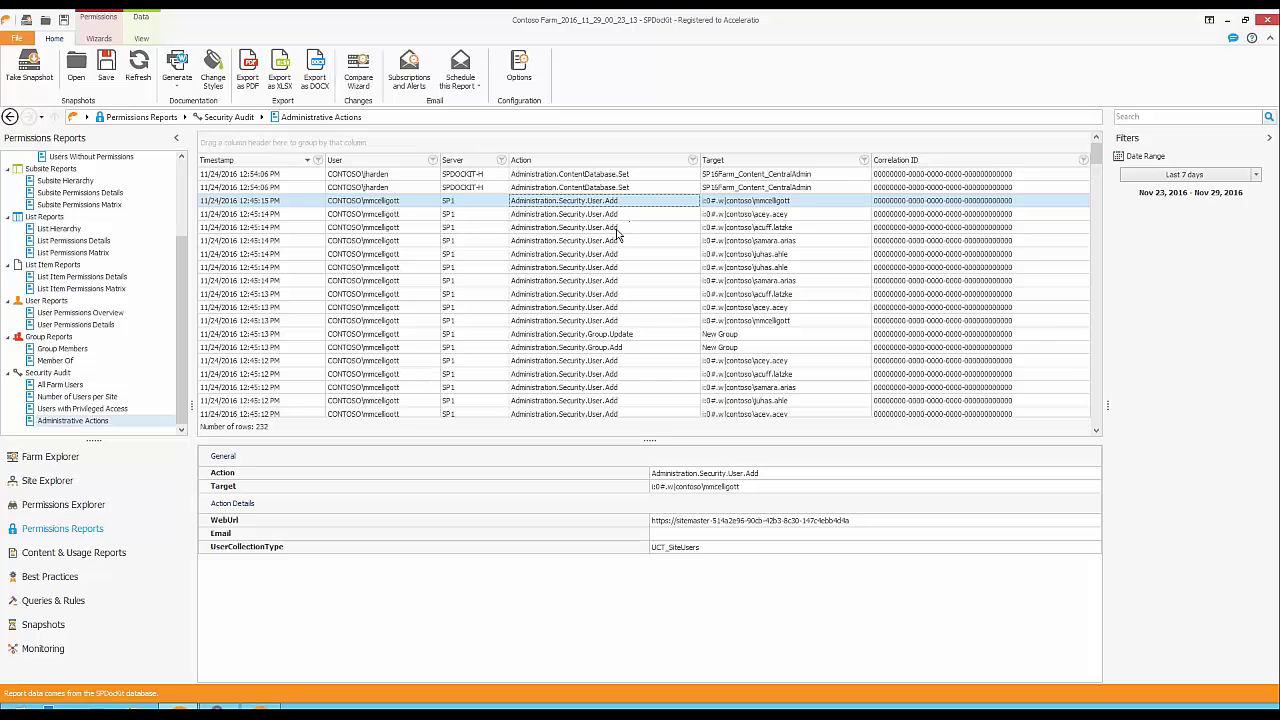
left_click(618, 232)
key("Down")
key("Down")
key("Down")
key("Down")
key("Down")
key("Down")
key("Down")
key("Down")
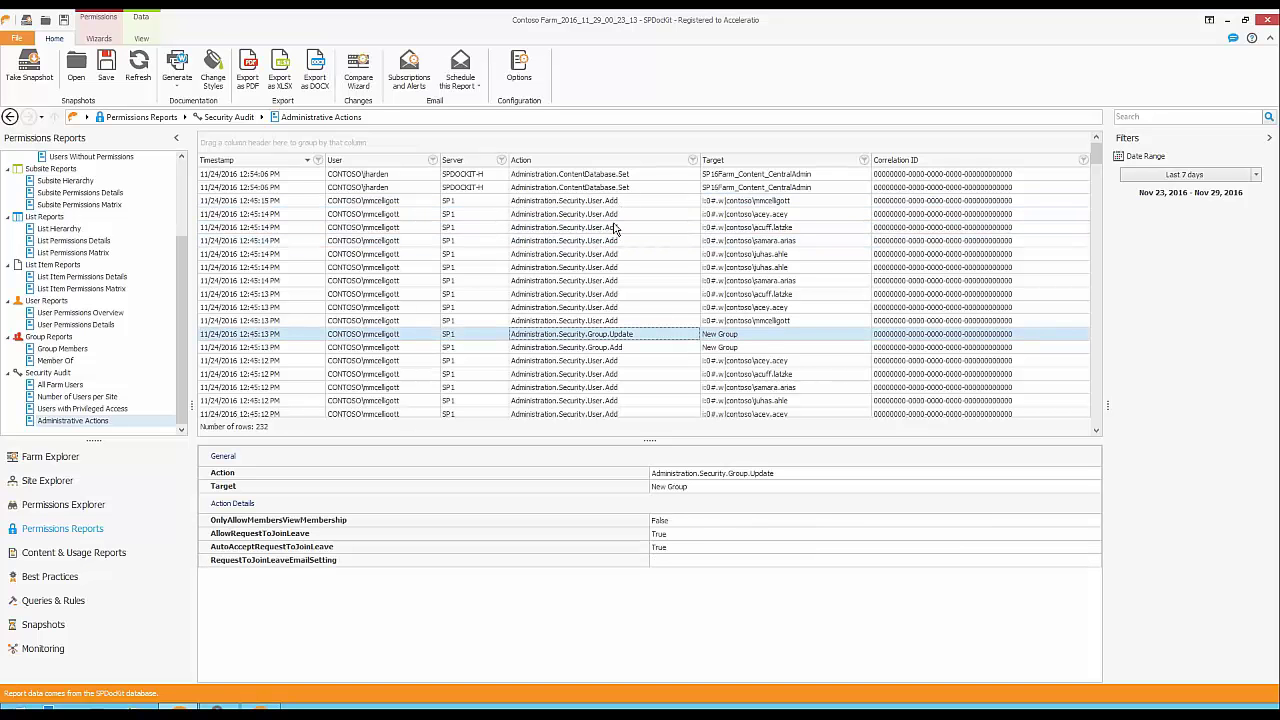
Filter the Administrative Actions report to server SPDOCKIT-H and set its date range to the last 14 days.
left_click(503, 161)
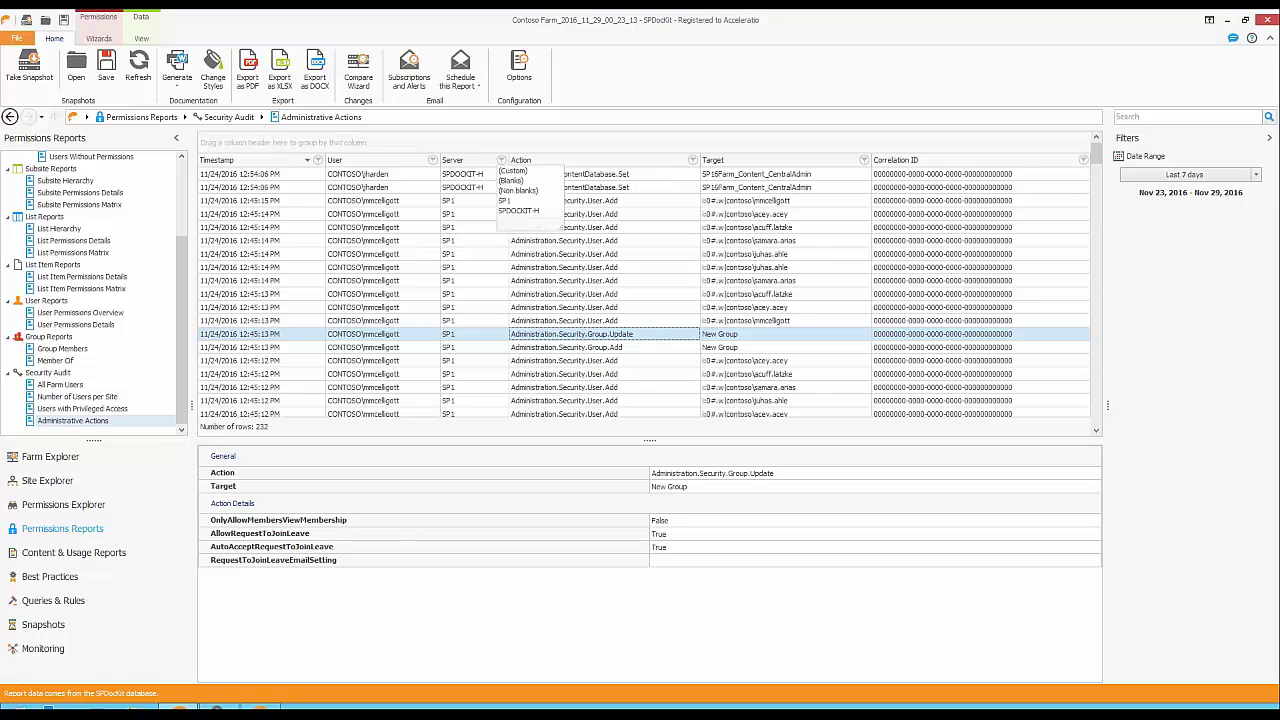
left_click(518, 207)
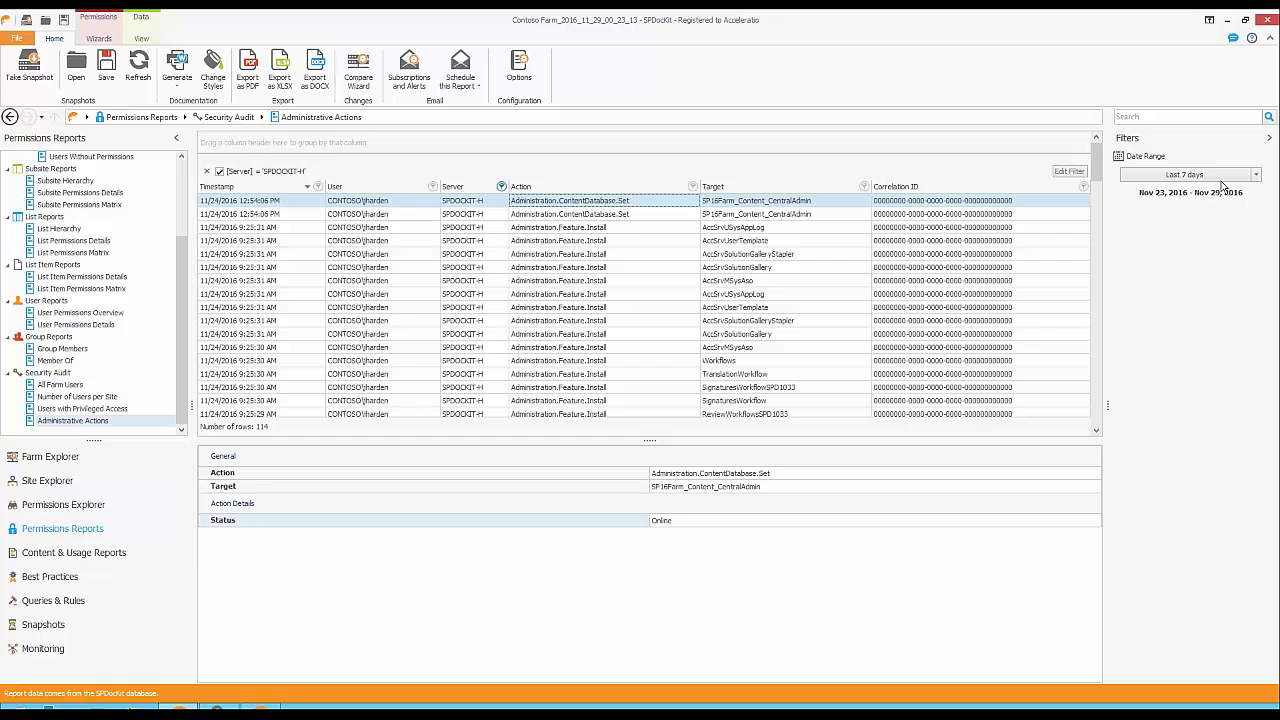
left_click(1256, 175)
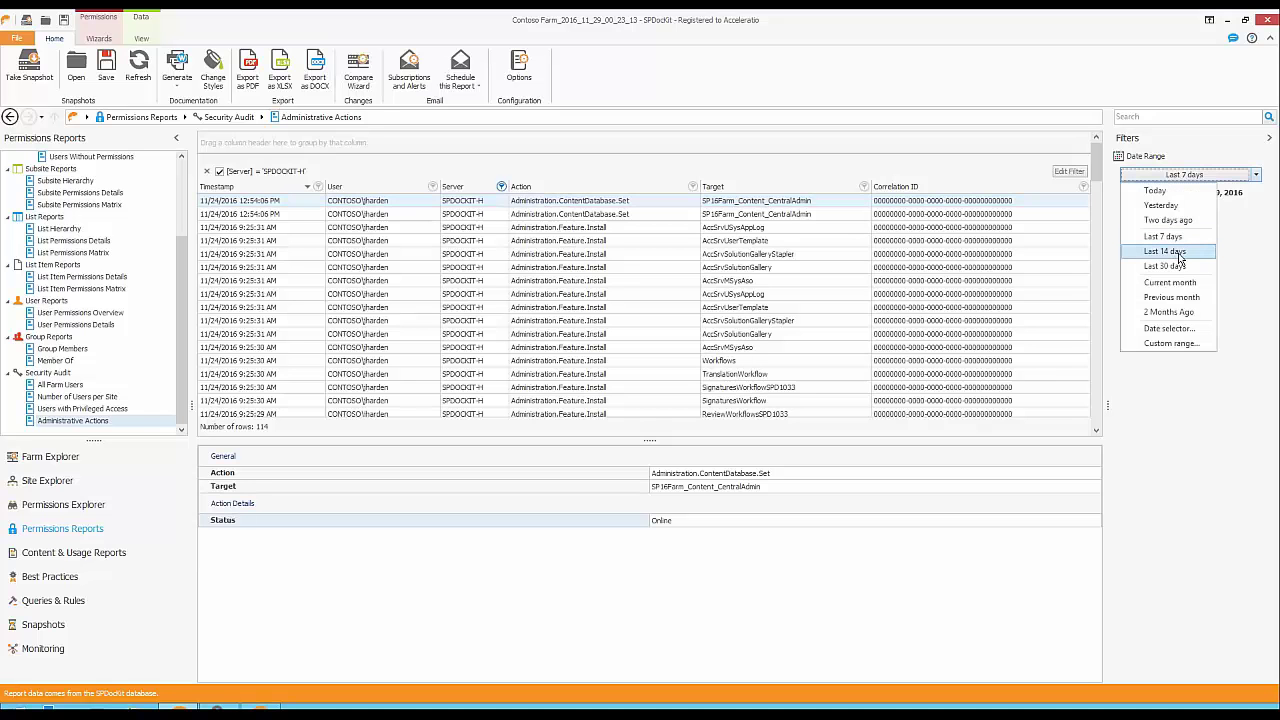
left_click(1165, 251)
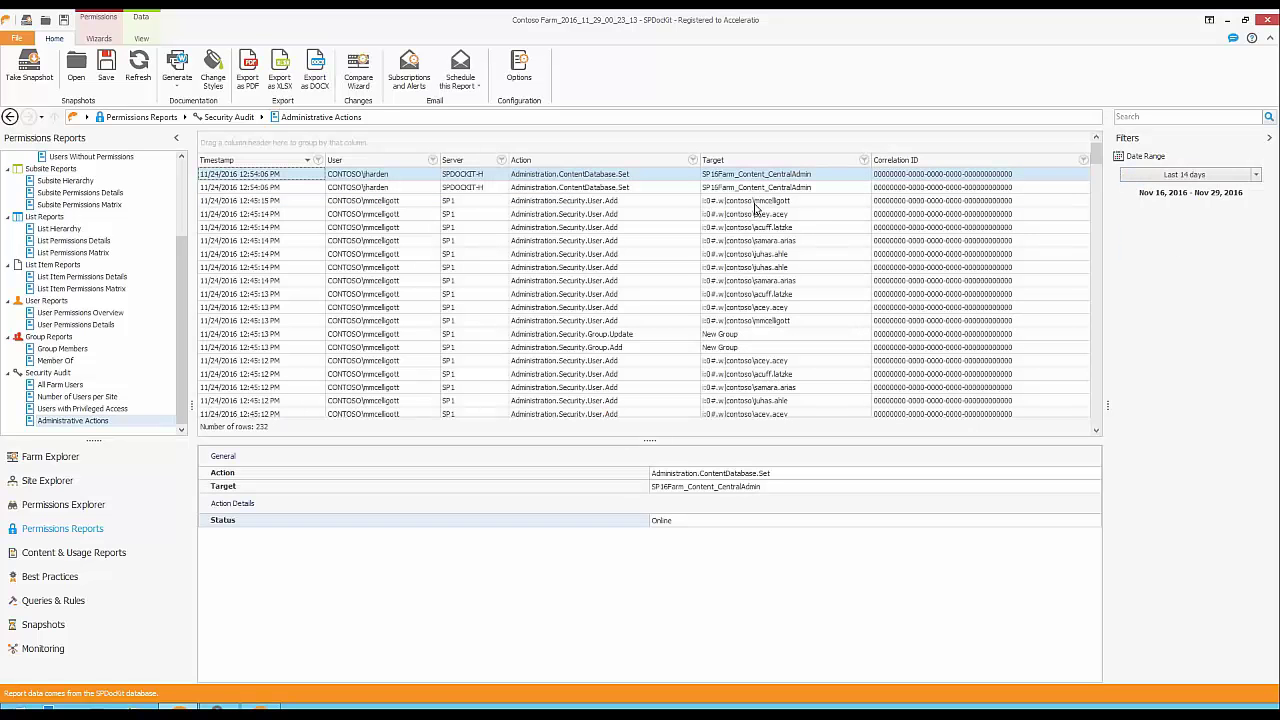
Filter the Administrative Actions to server SPDOCKIT-H and target SP16Farm_Content_CentralAdmin, and select the first 11/24/2016 8:15:36 AM entry.
left_click(501, 160)
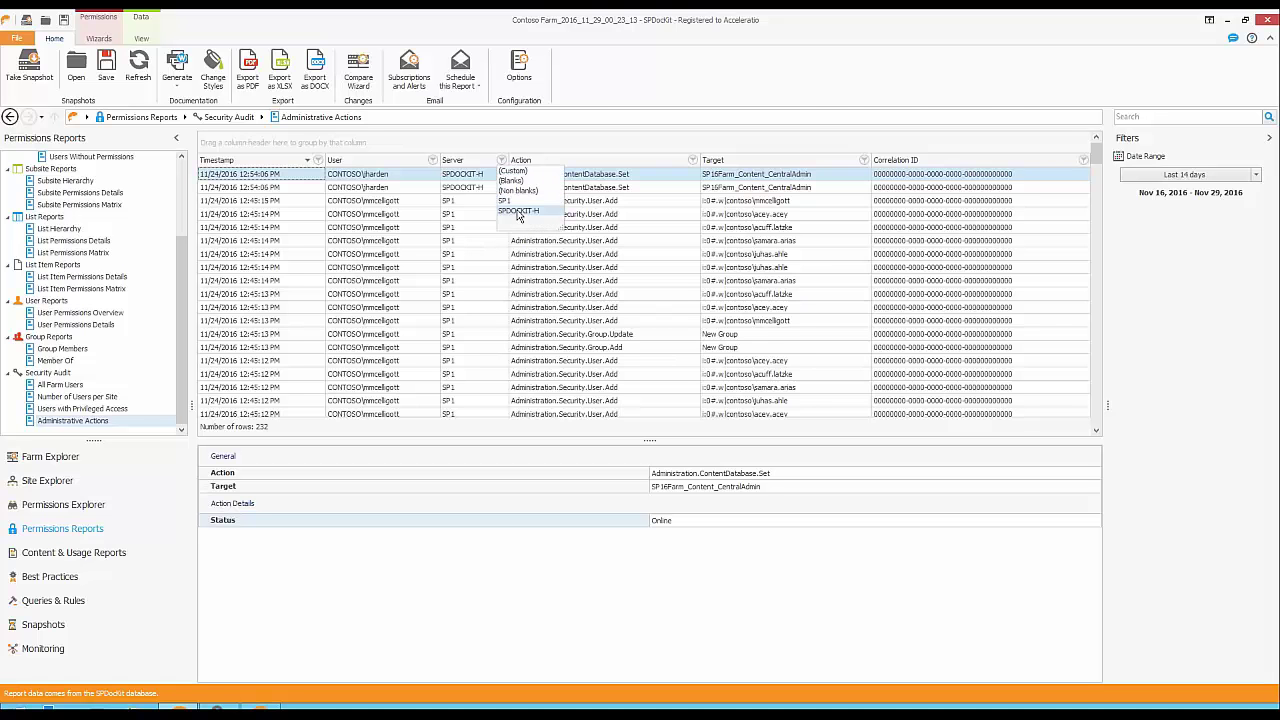
left_click(515, 215)
left_click(863, 186)
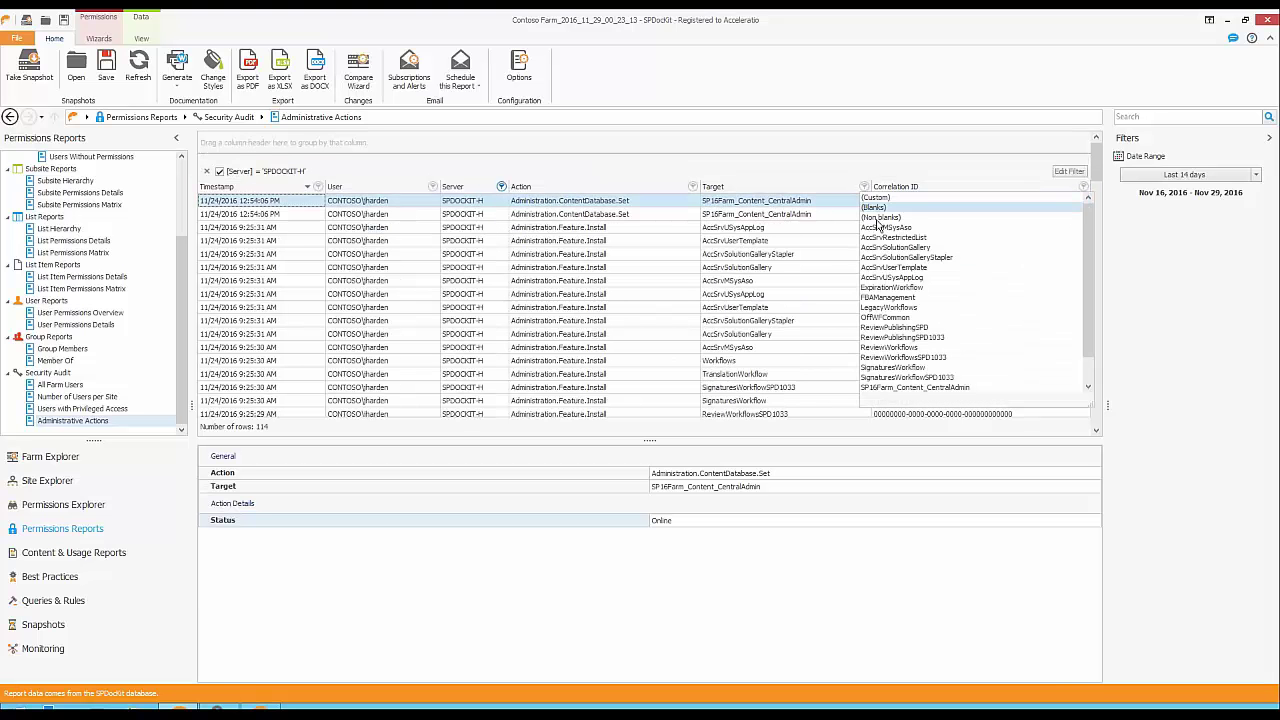
scroll(930, 335, "down", 1)
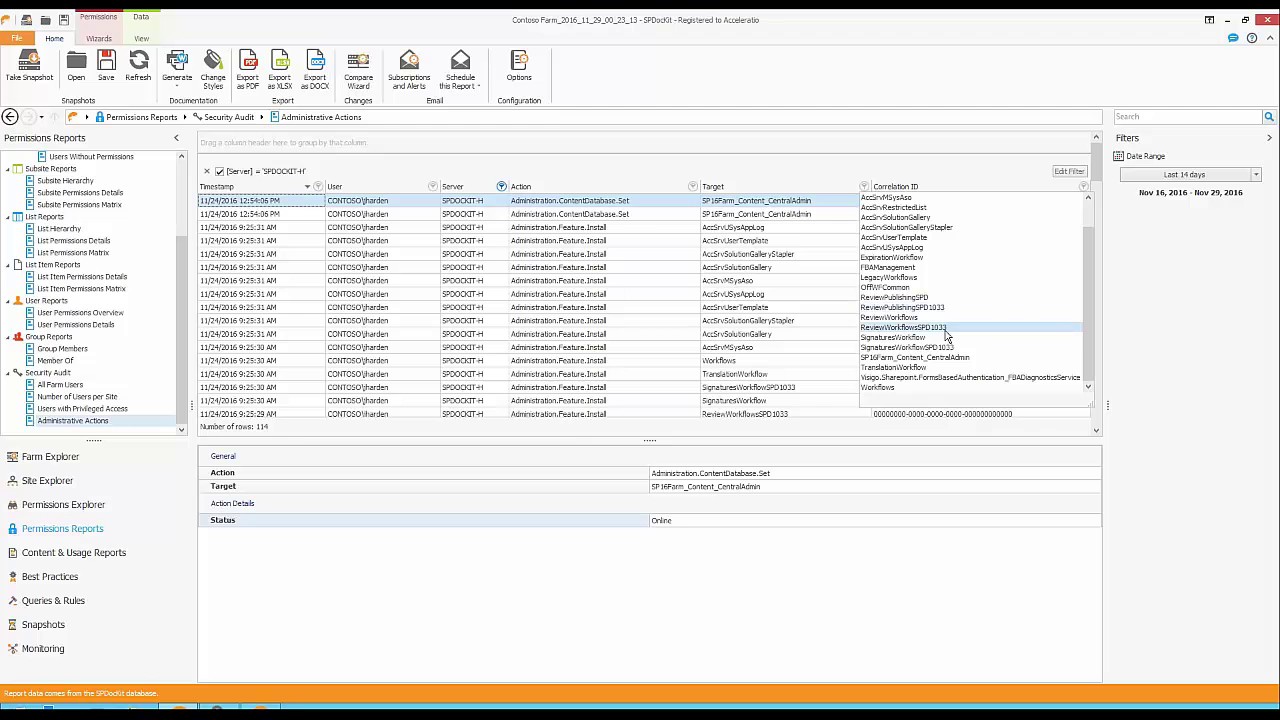
left_click(914, 357)
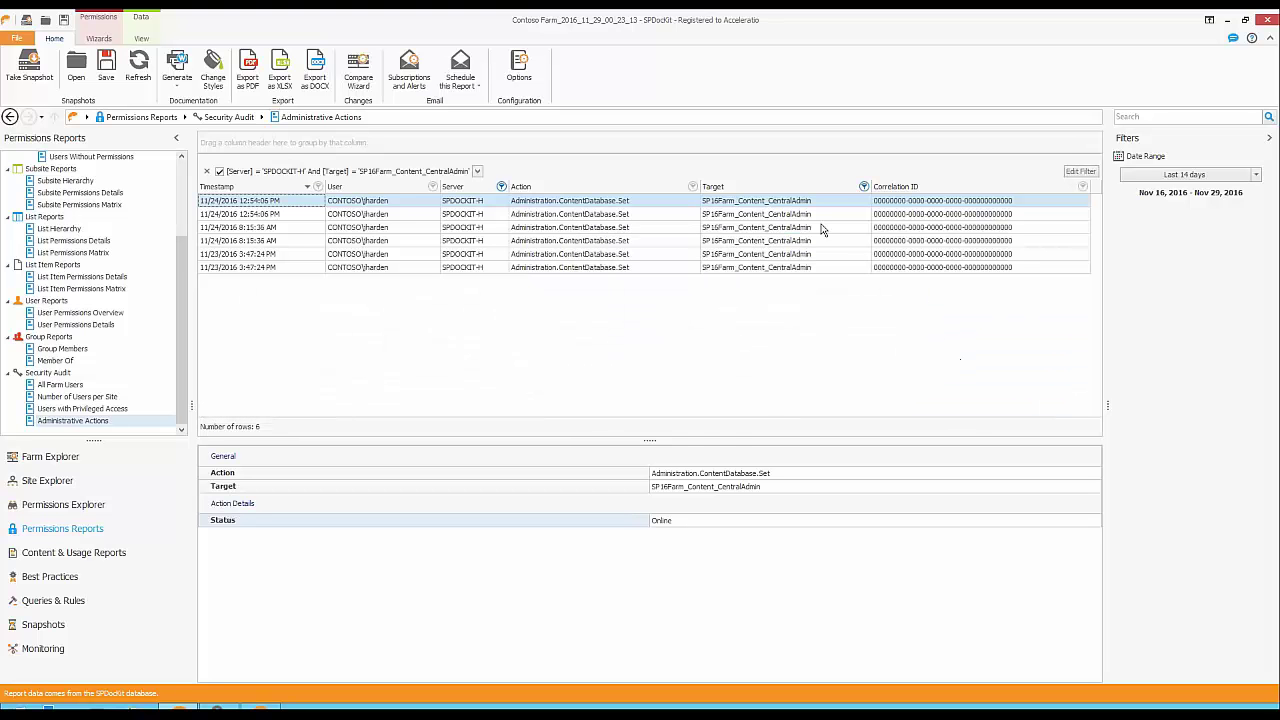
left_click(489, 228)
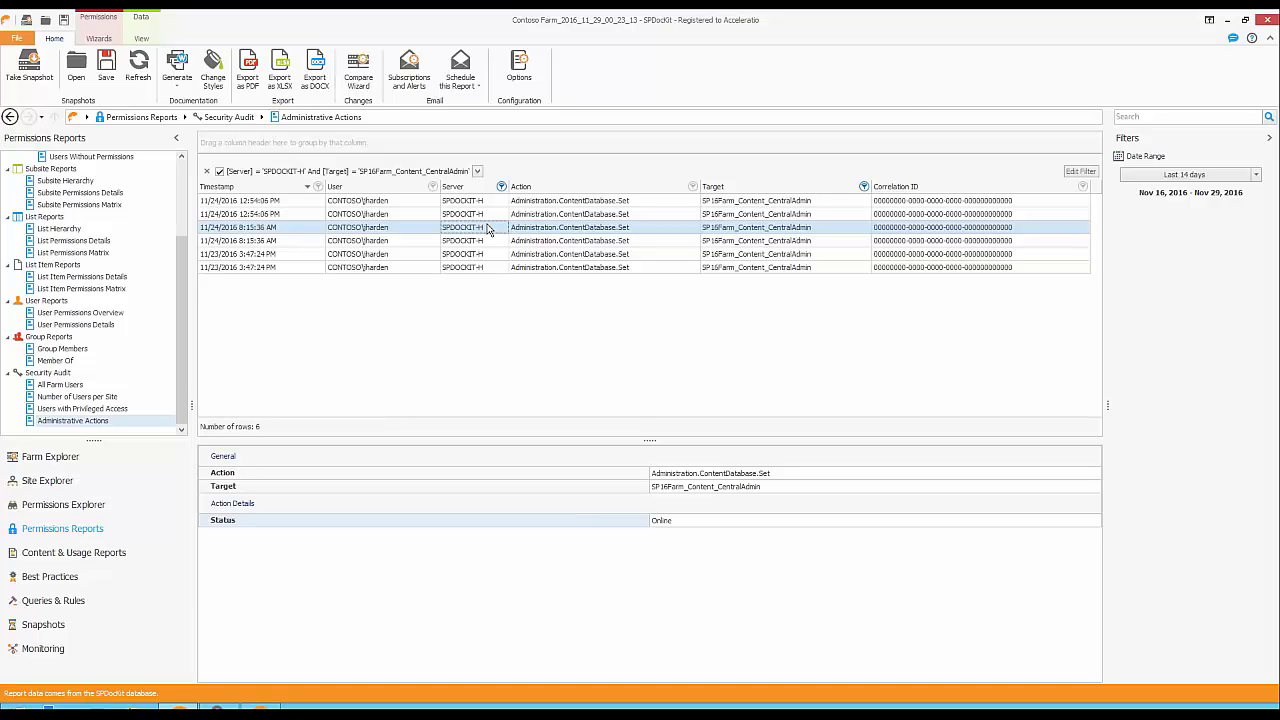
Switch to SPDocKit Pulse, review the SharePoint AutoDiscover configuration for DC.contoso.local and close it without saving.
left_click(1226, 22)
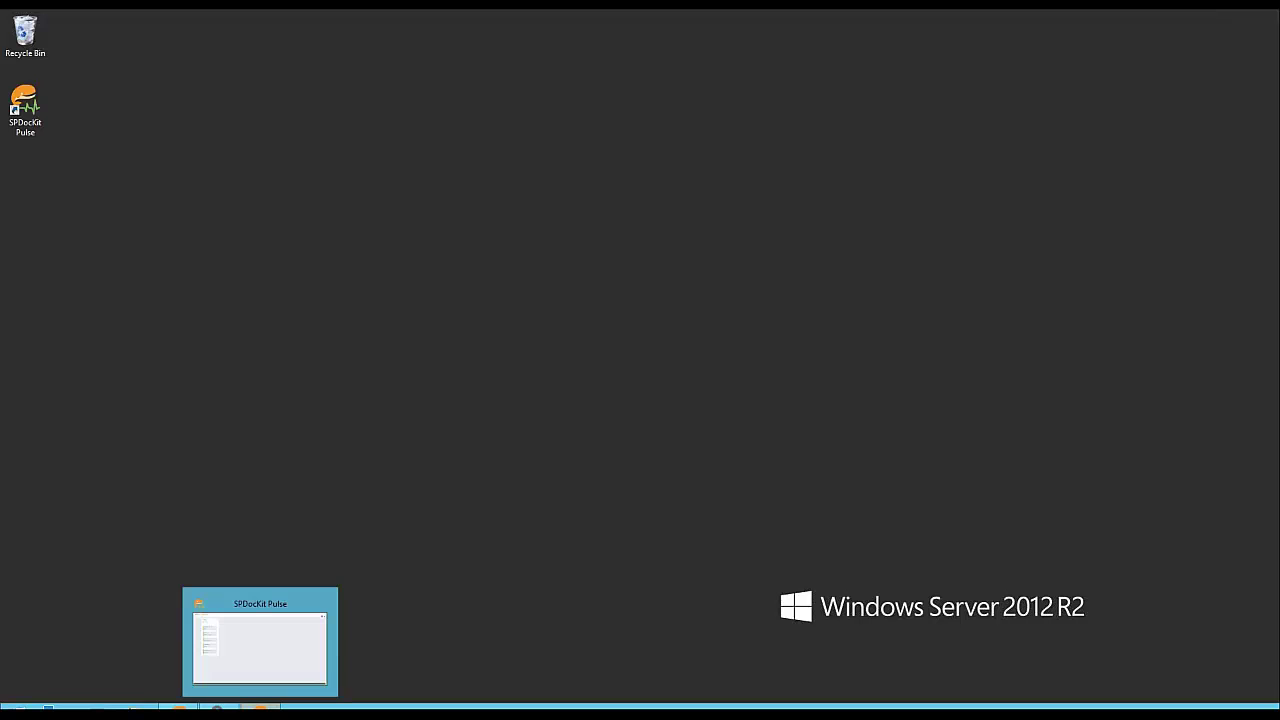
left_click(260, 711)
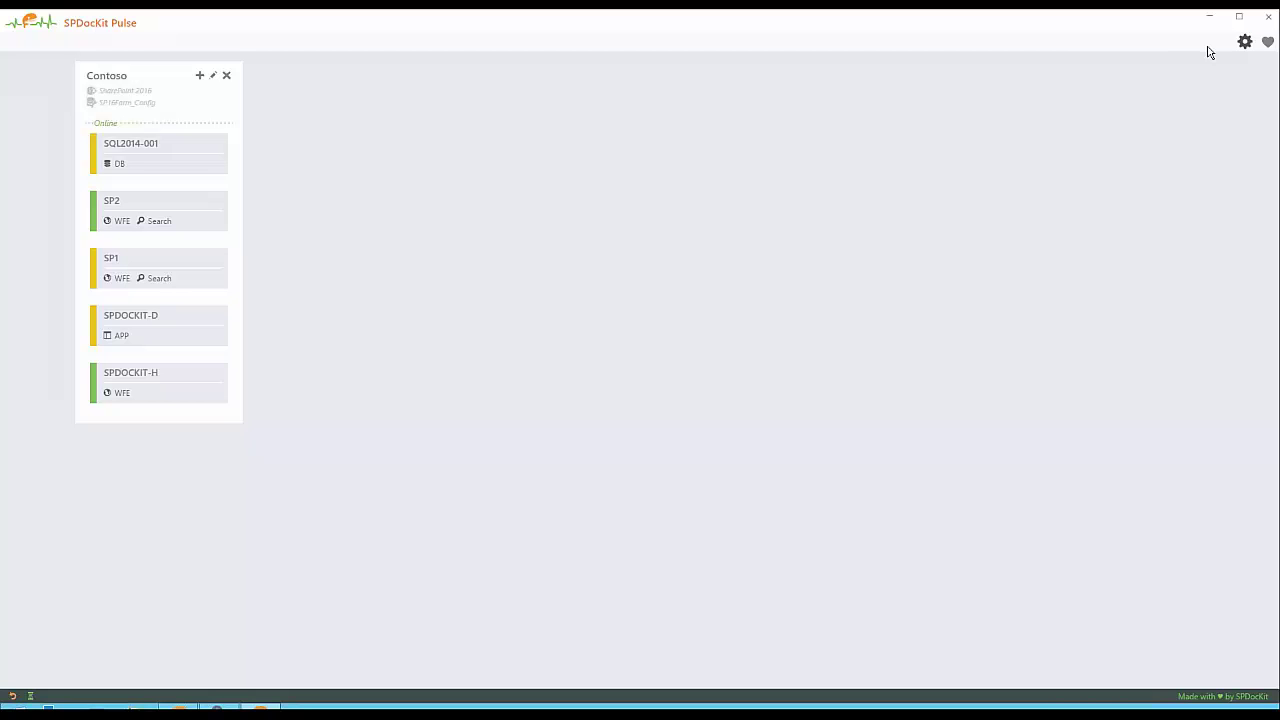
left_click(1243, 44)
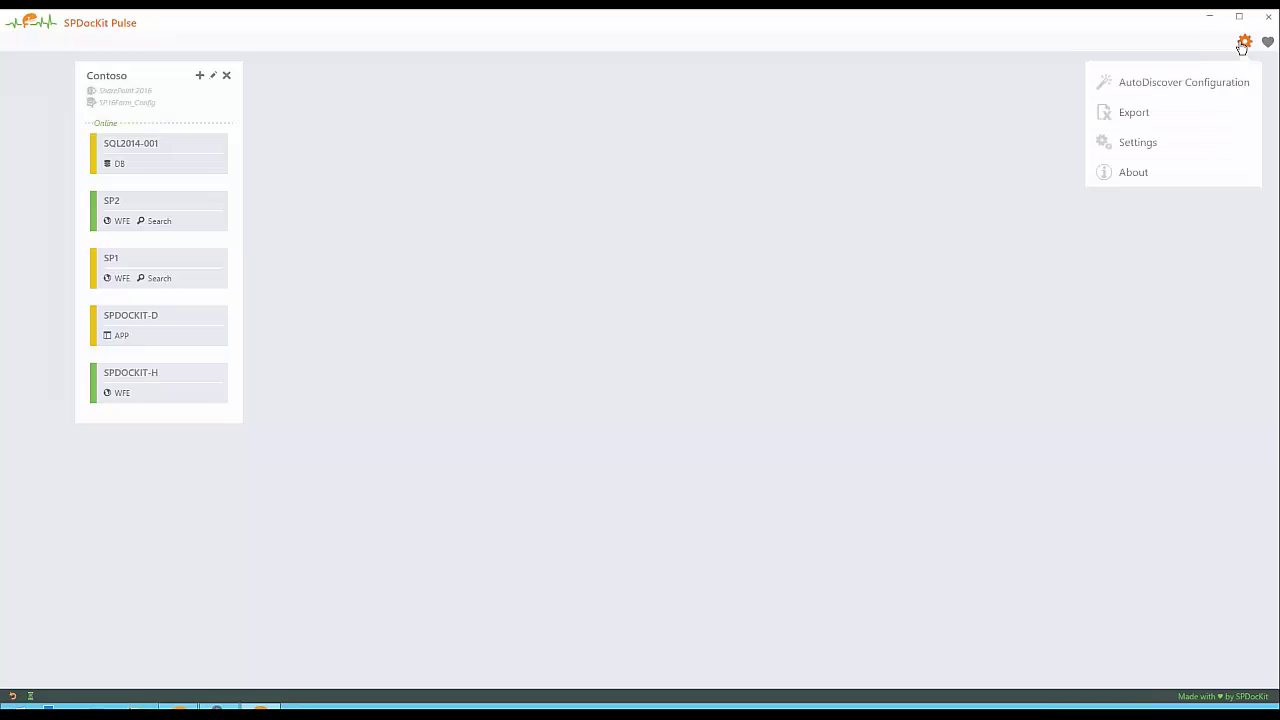
left_click(1204, 89)
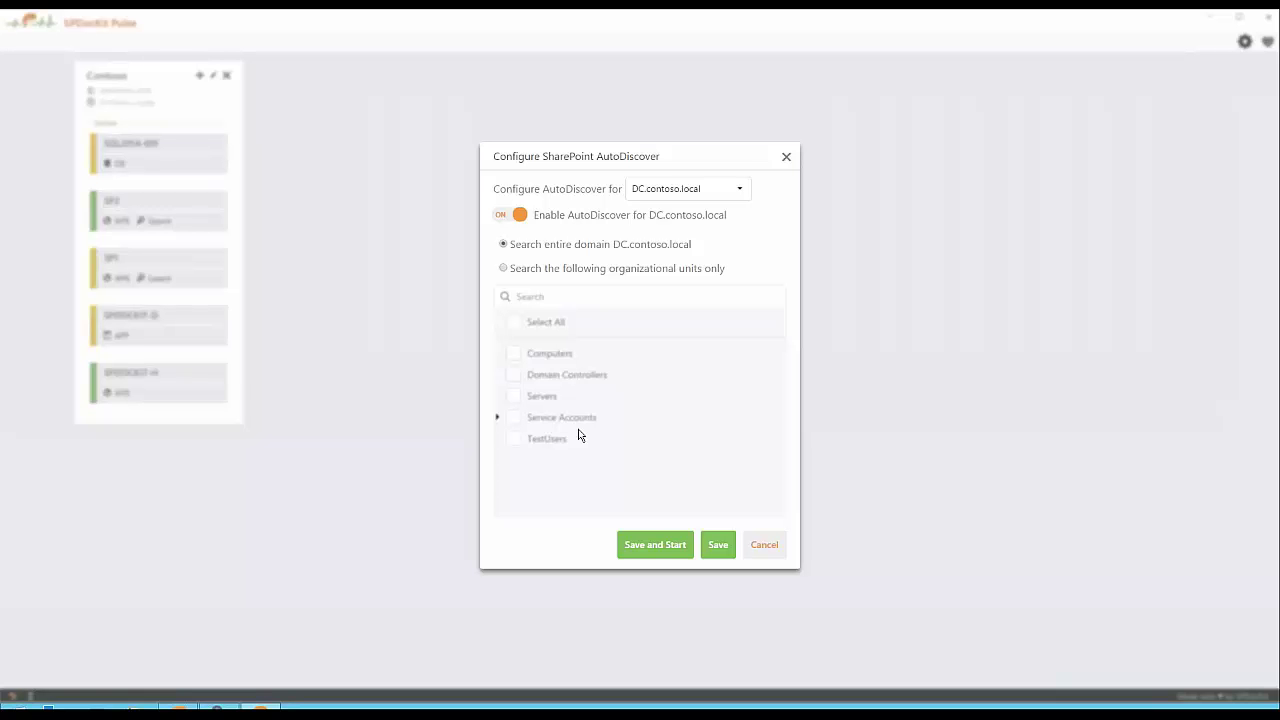
left_click(765, 546)
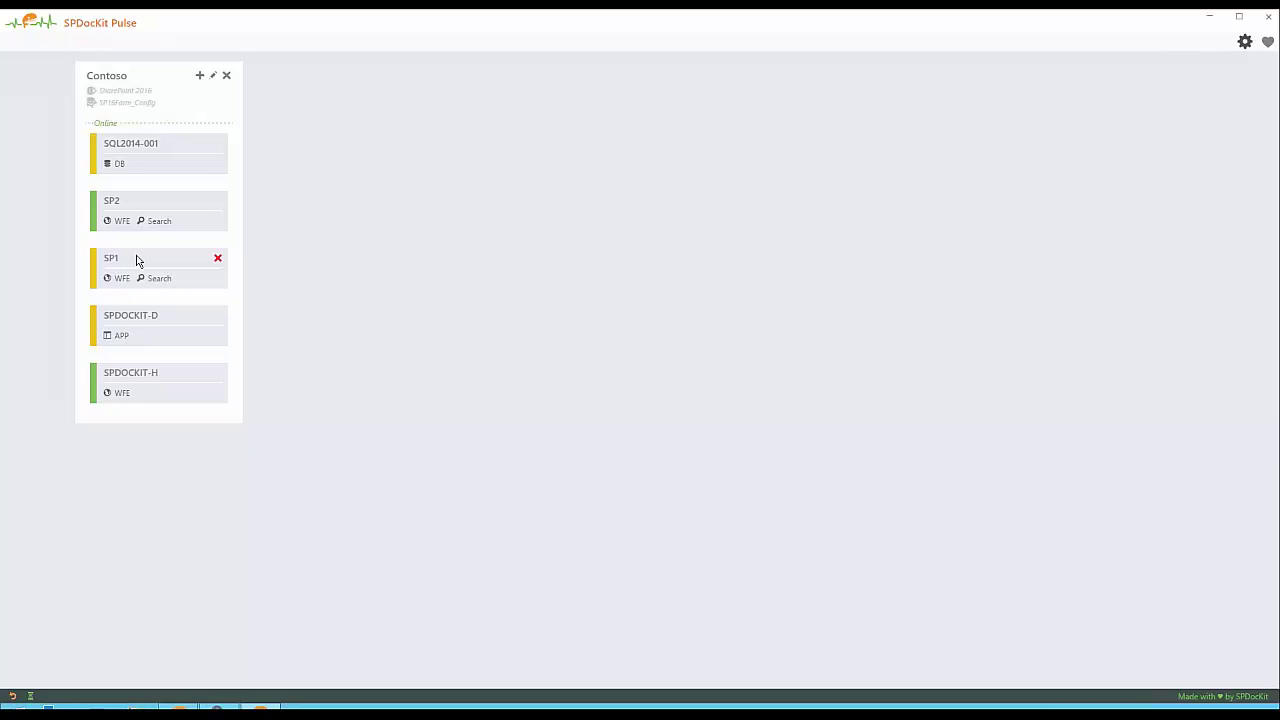
Examine the CPU, RAM and partition usage of the Contoso farm's servers and return to the farm overview.
mouse_move(142, 333)
left_click(123, 328)
left_click(106, 76)
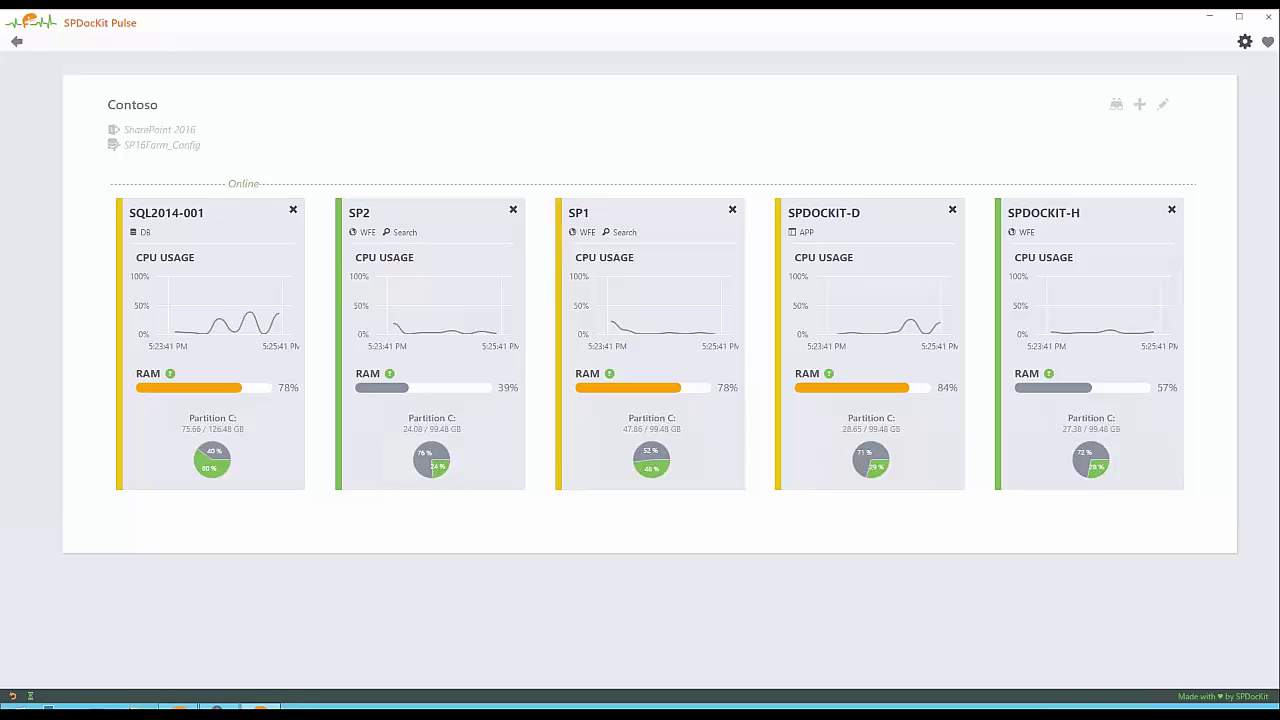
left_click(20, 43)
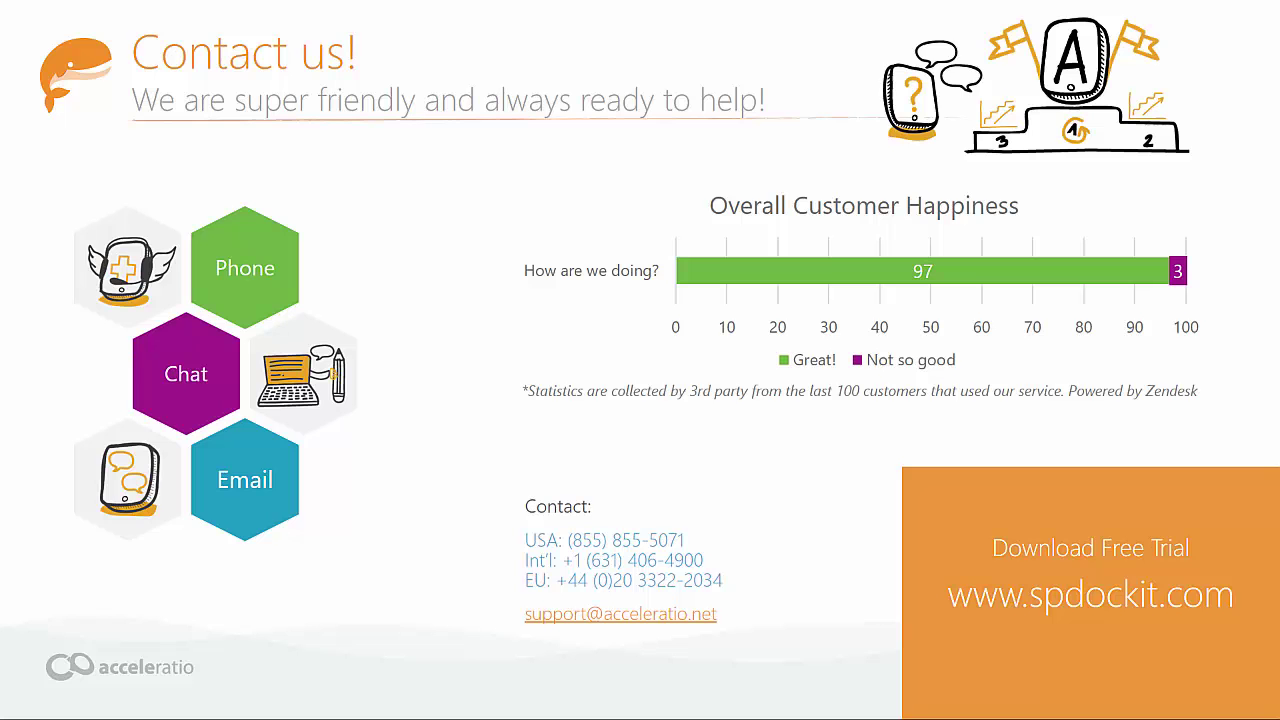
key("Right")
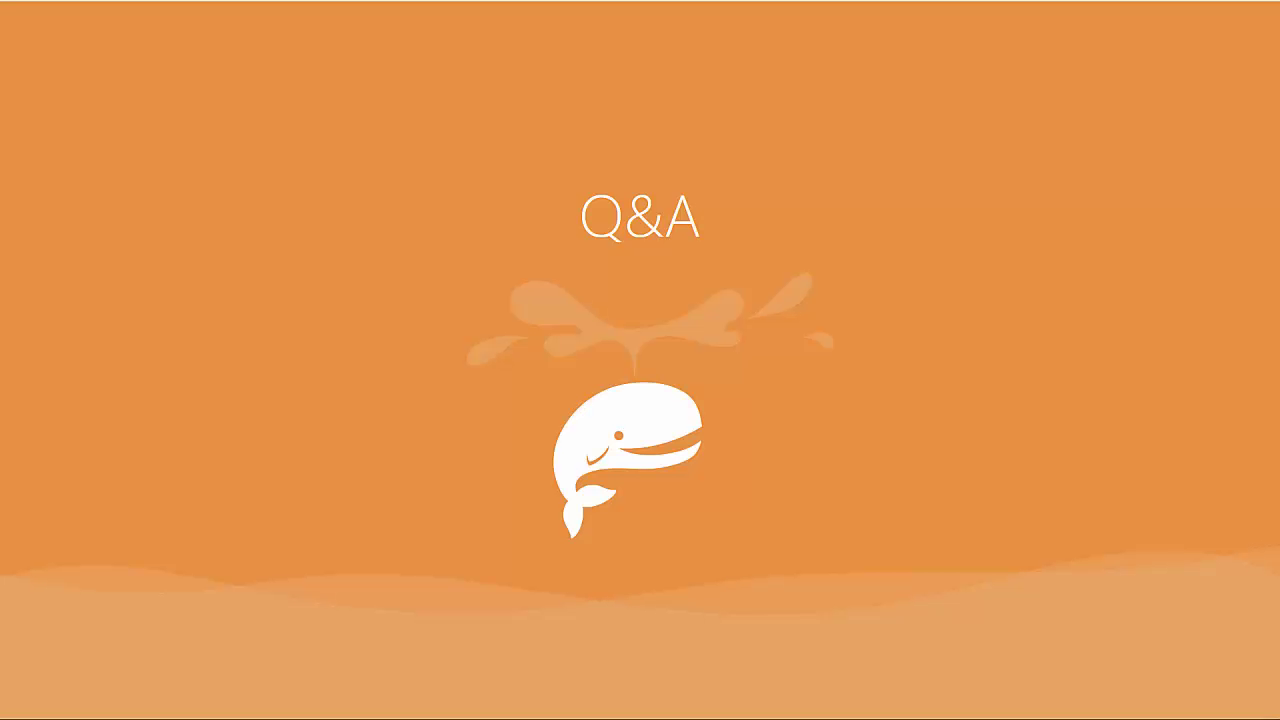